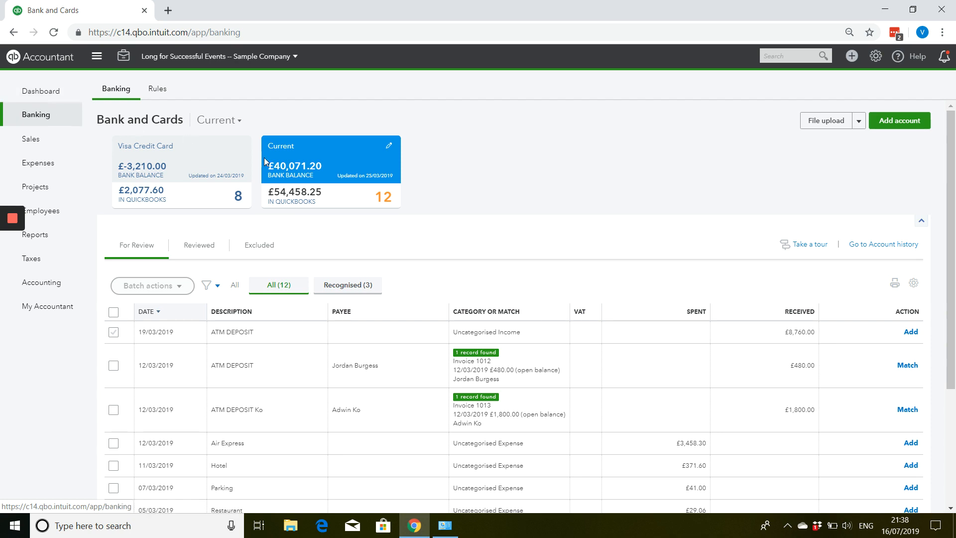
Review the transactions awaiting review in the Current account, switch to the Visa Credit Card account, and return to Current.
scroll(435, 214, "down", 3)
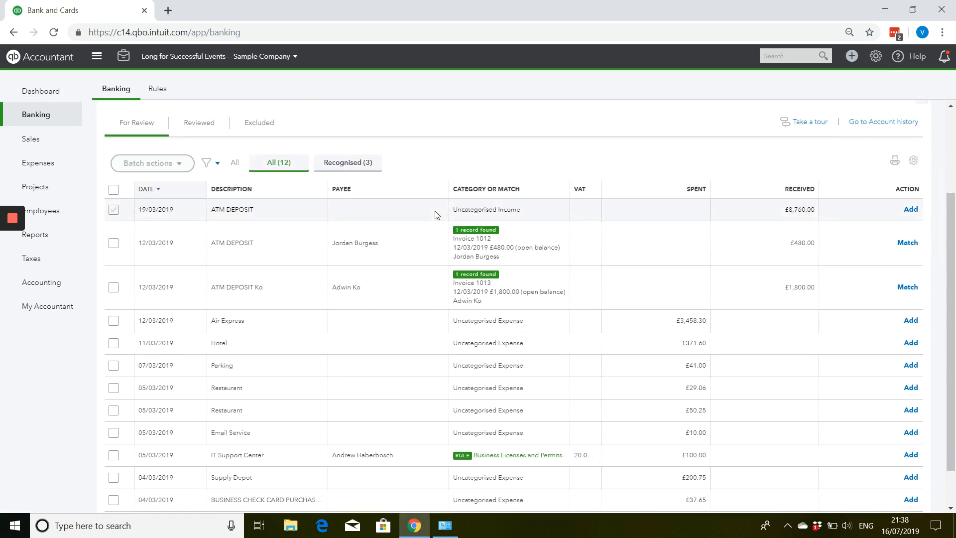
scroll(435, 214, "up", 3)
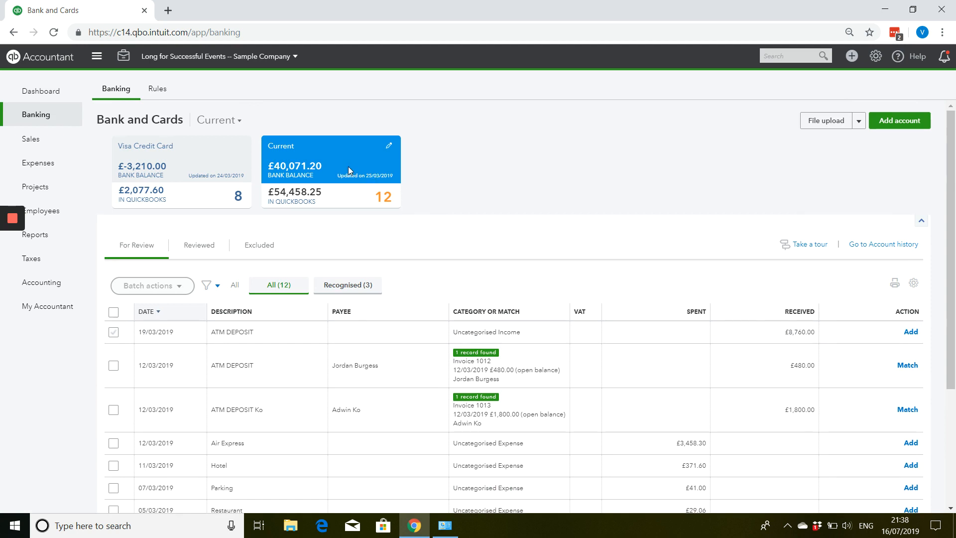
left_click(148, 149)
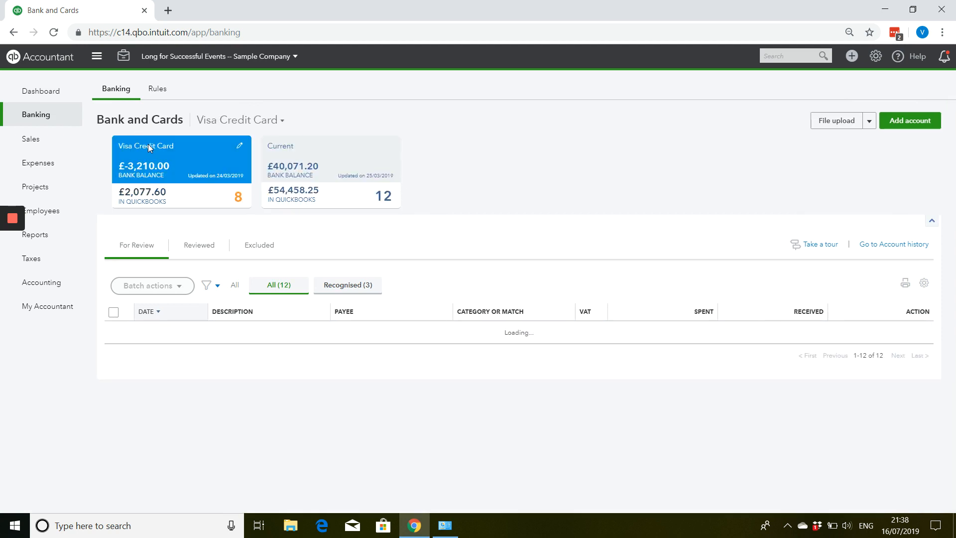
left_click(342, 155)
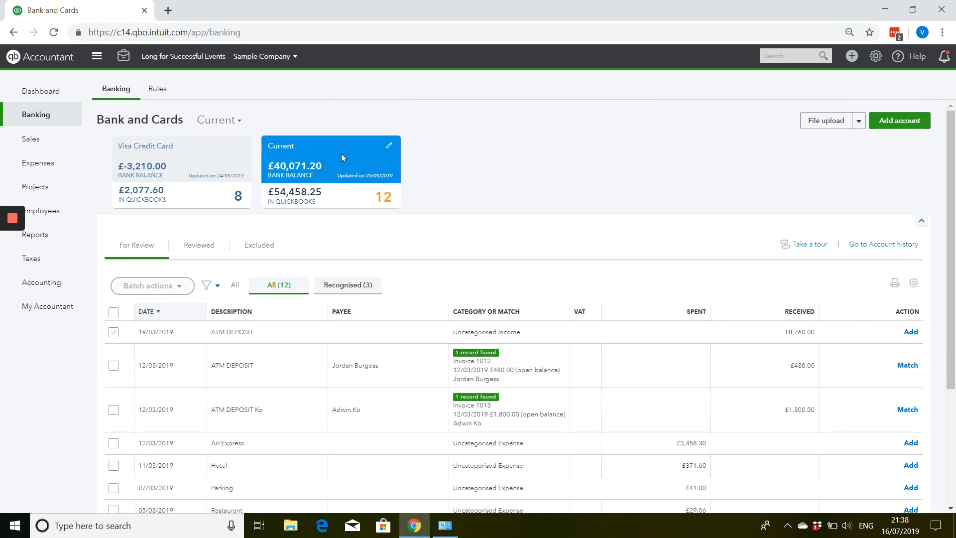
Match the £480.00 and £1,800.00 ATM deposits to their suggested invoices, 1012 and 1013.
scroll(341, 157, "down", 3)
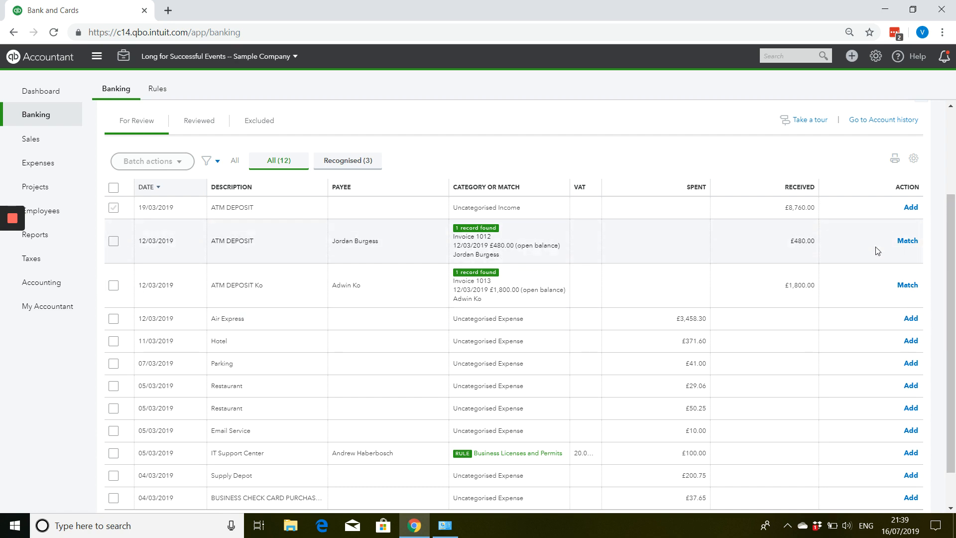
left_click(907, 241)
left_click(907, 241)
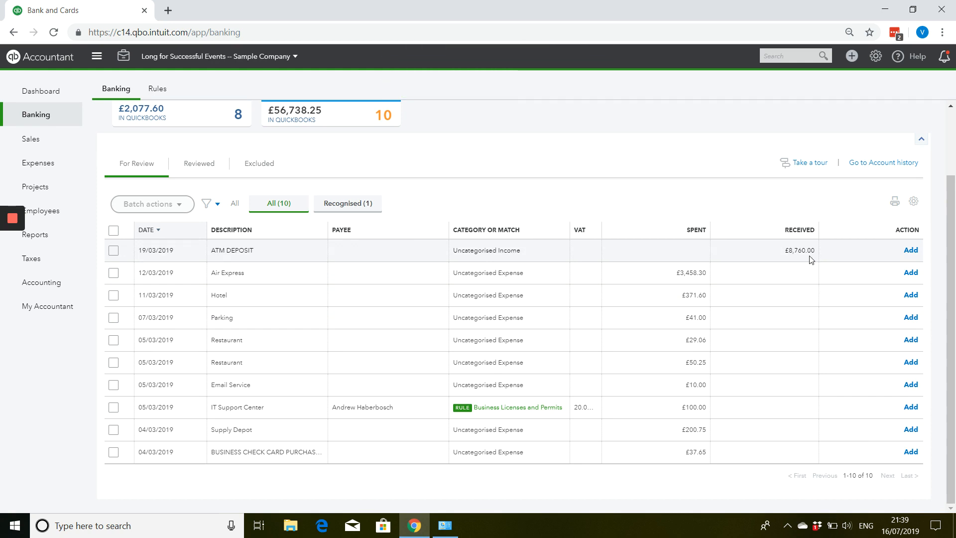
Look for records matching the £8,760.00 ATM deposit and close the match search without saving.
left_click(286, 254)
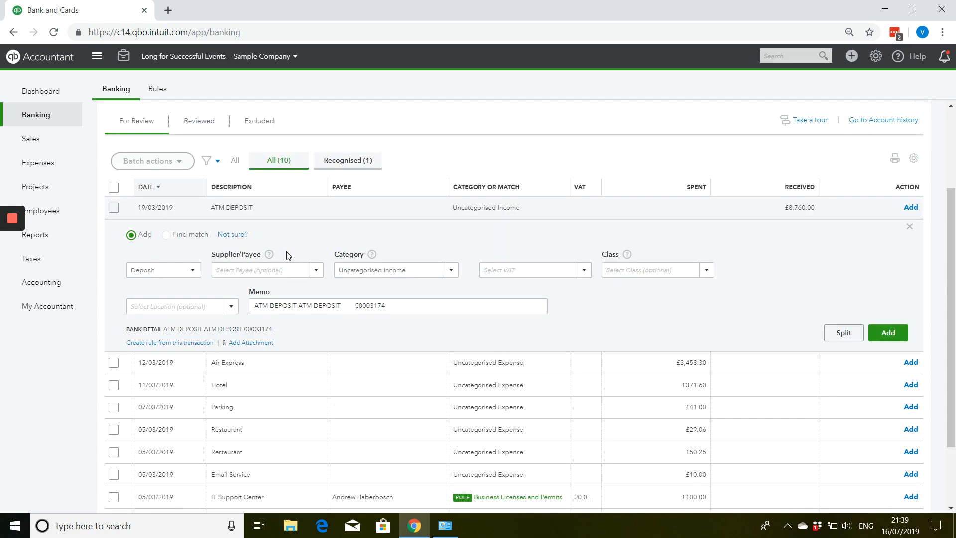
left_click(165, 235)
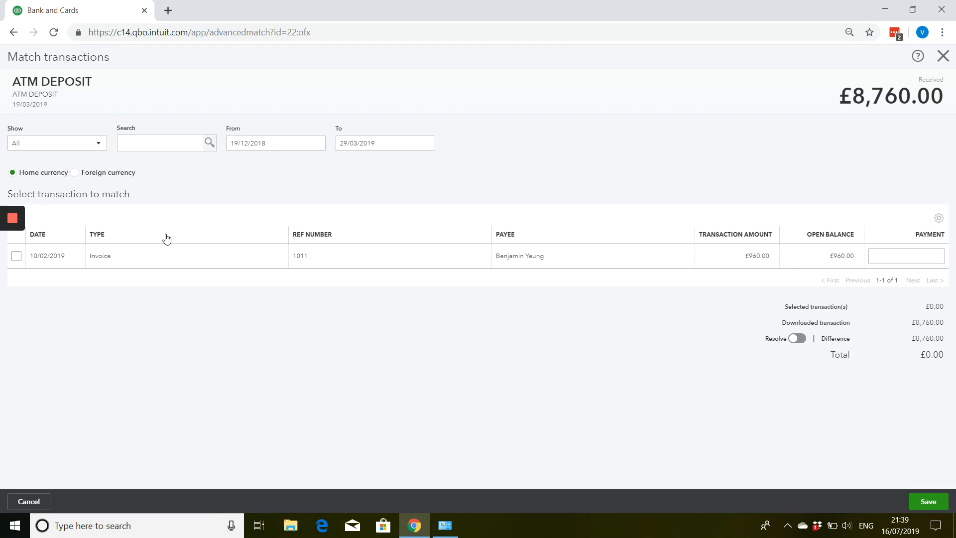
left_click(162, 236)
left_click(942, 56)
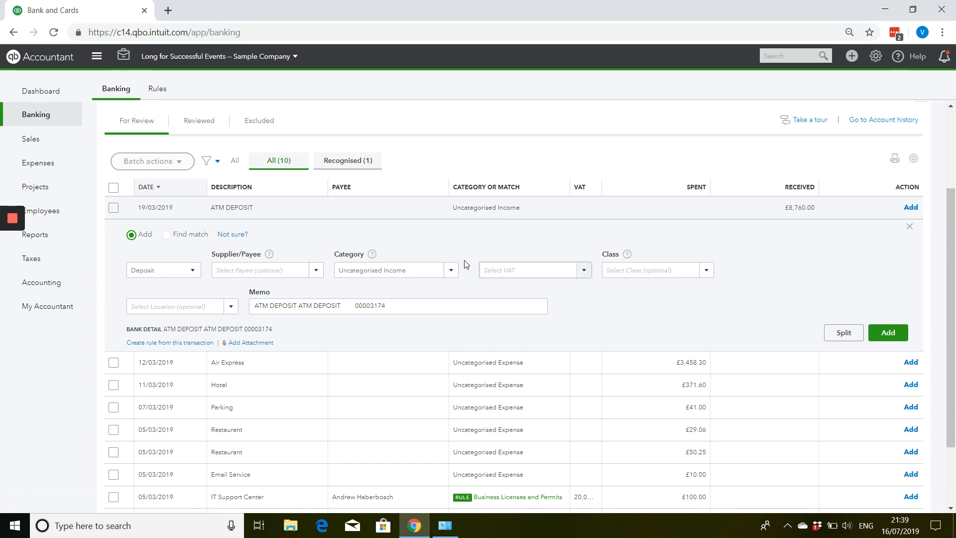
scroll(288, 264, "down", 2)
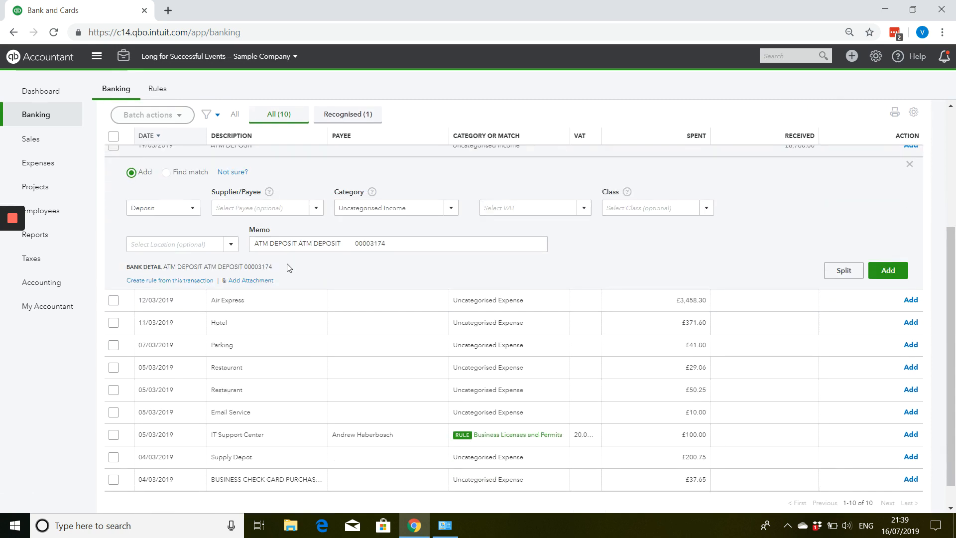
scroll(288, 267, "down", 1)
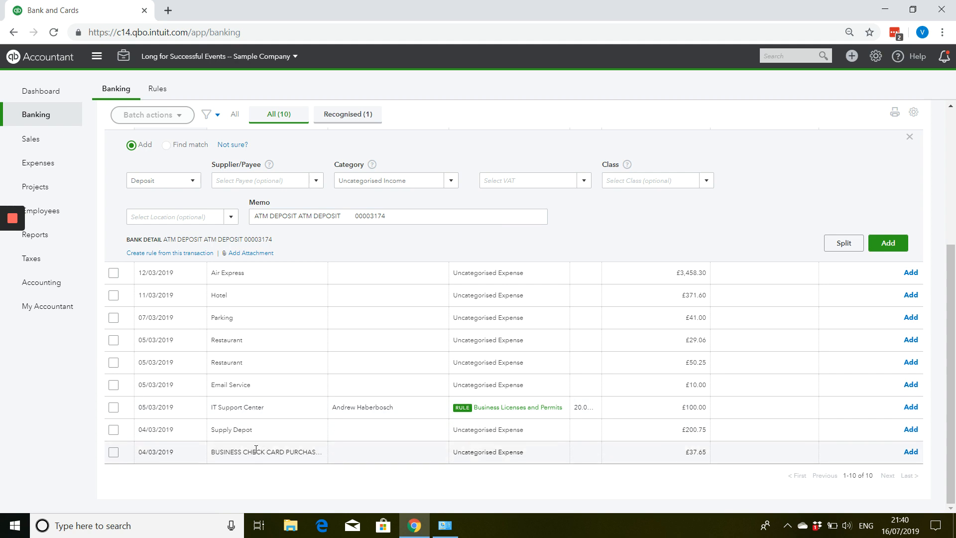
left_click(279, 324)
scroll(279, 329, "down", 2)
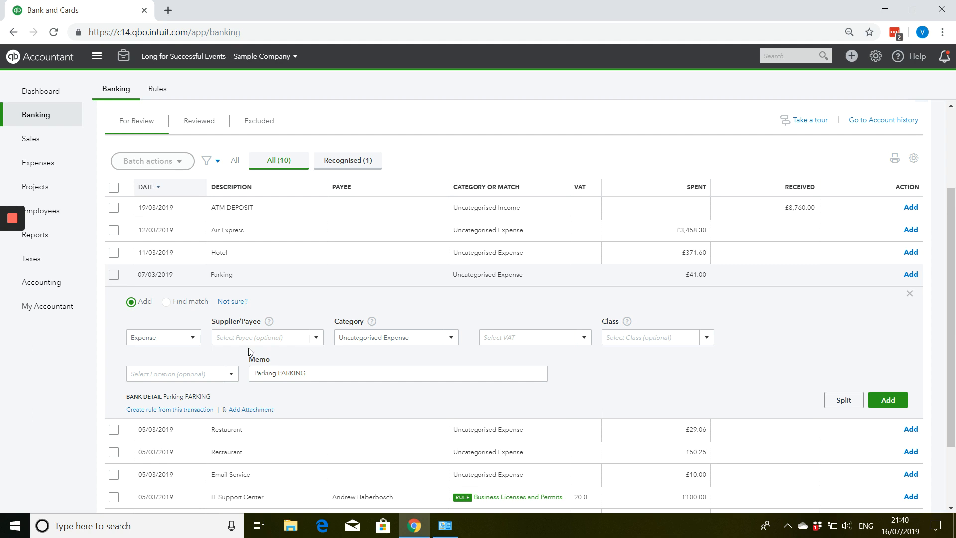
Create a GBP supplier named Air Express as the payee of the £3,458.30 Air Express expense.
left_click(264, 236)
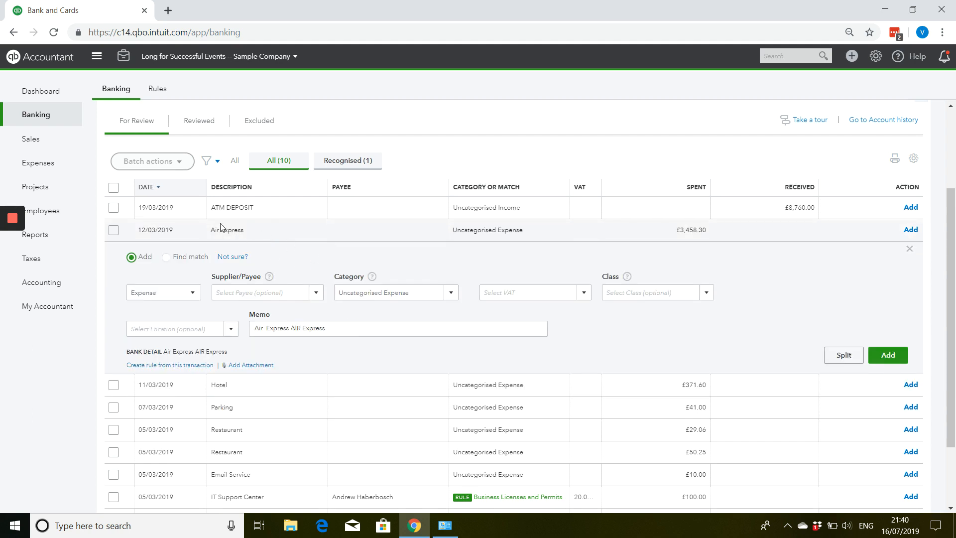
left_click(228, 295)
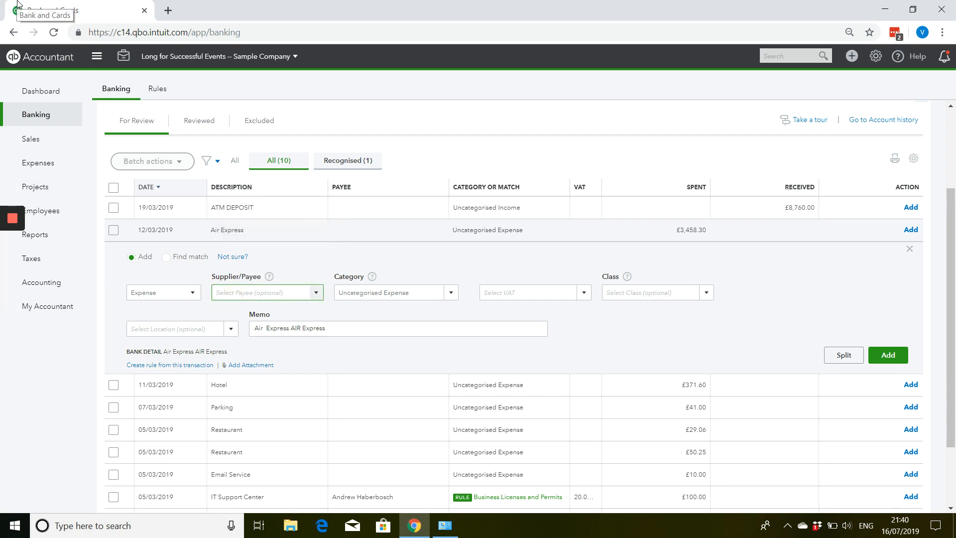
type("Air")
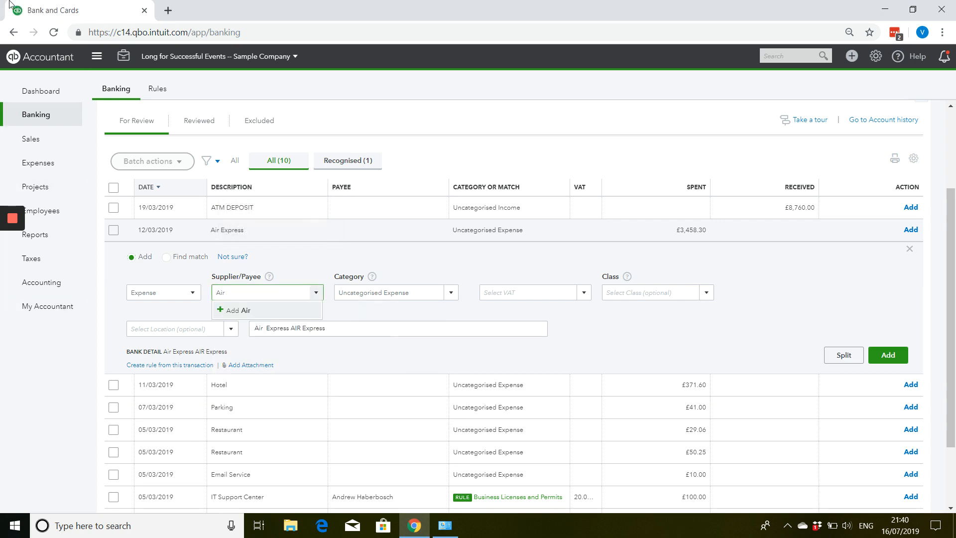
type(" Express")
left_click(268, 316)
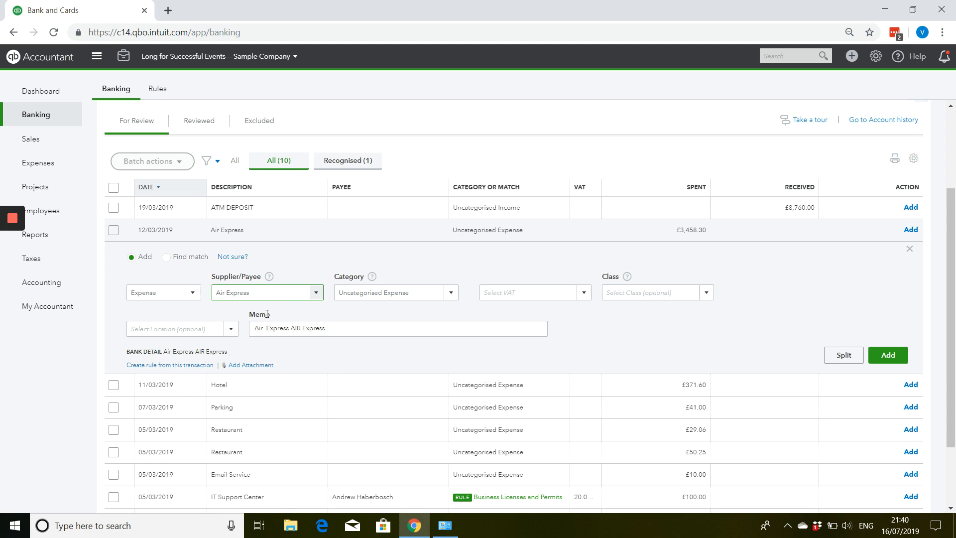
left_click(355, 442)
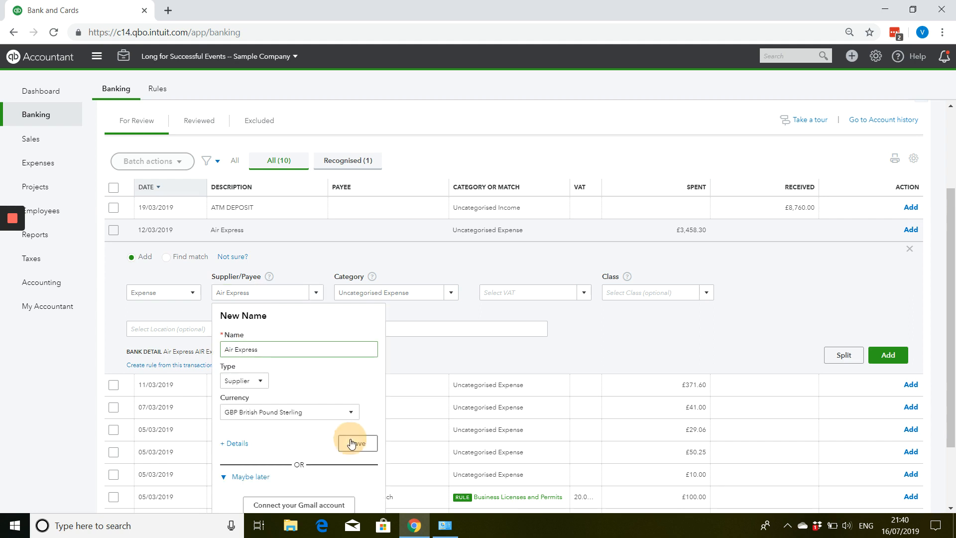
Categorise the Air Express transaction as Travel Expense with 0.0% Z (Purchases) VAT, decline making that the category default, and add it.
left_click(388, 293)
type("trav")
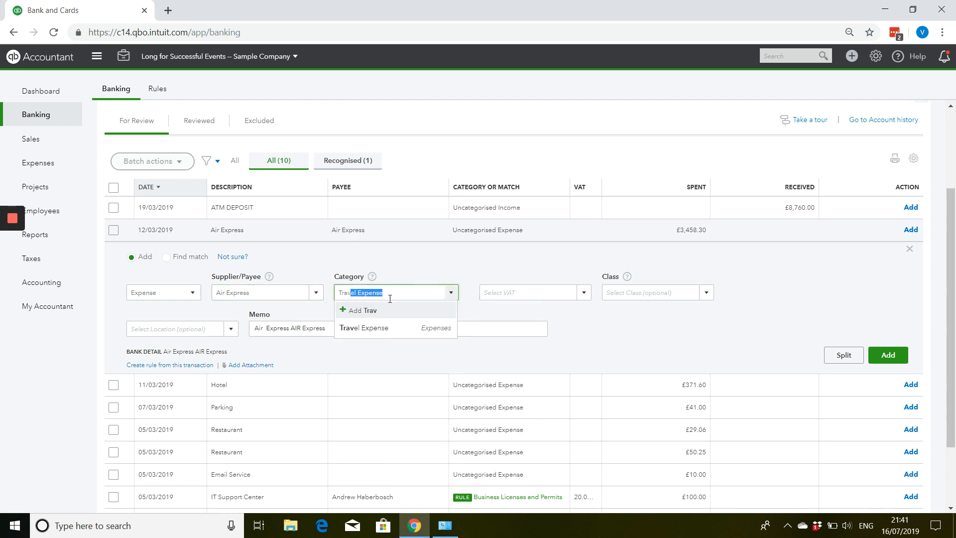
left_click(383, 329)
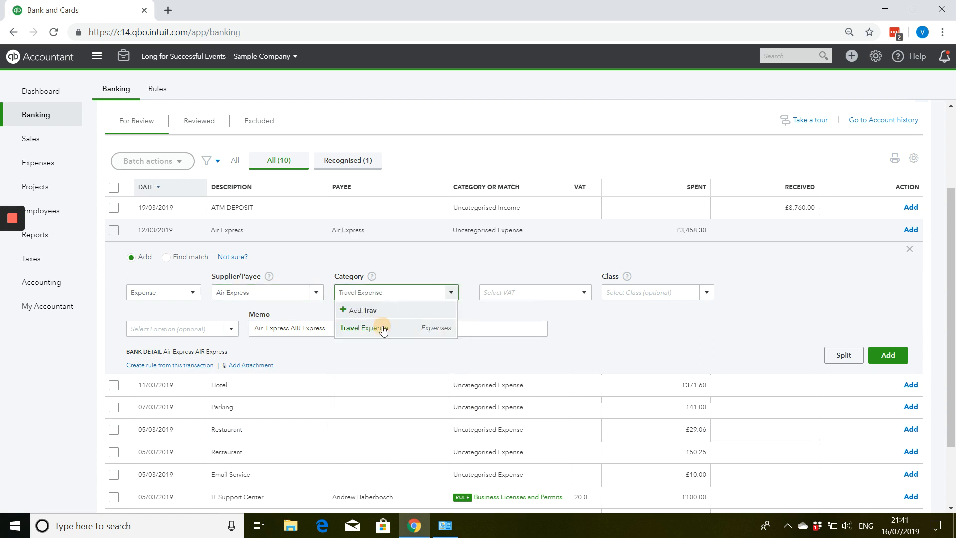
left_click(523, 293)
type("2")
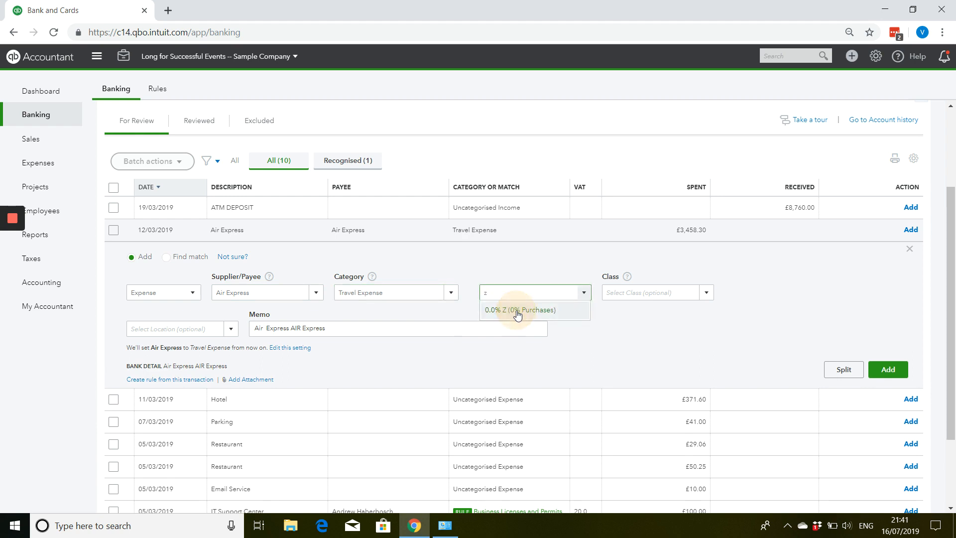
left_click(516, 311)
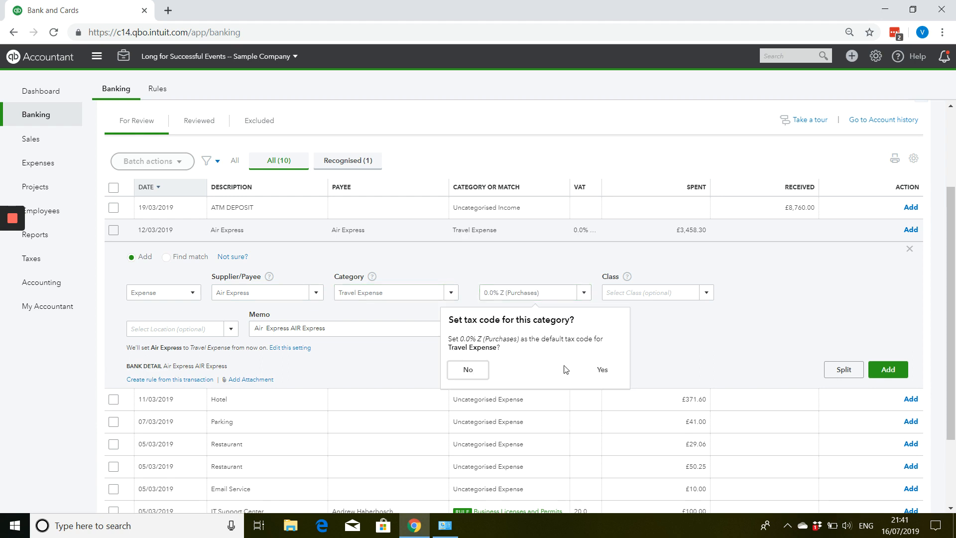
left_click(480, 373)
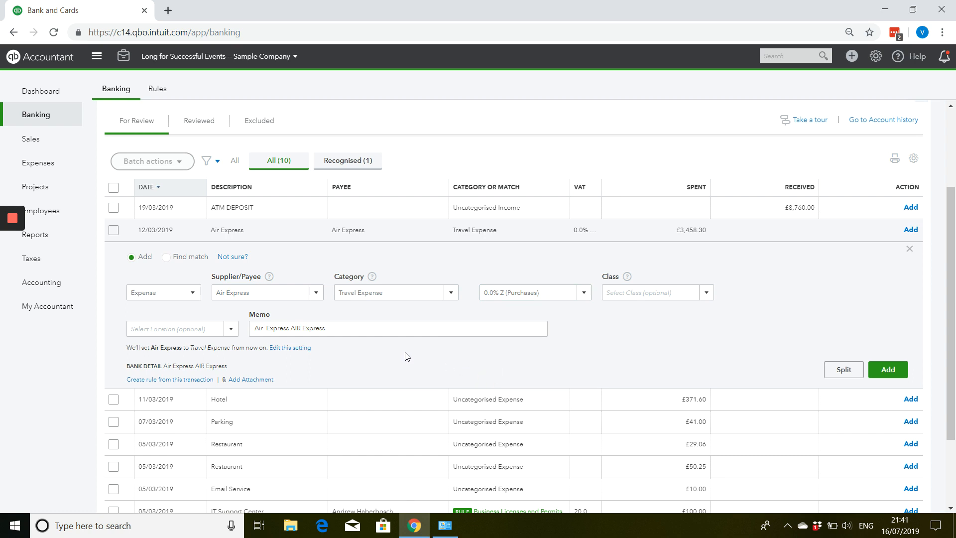
left_click(889, 370)
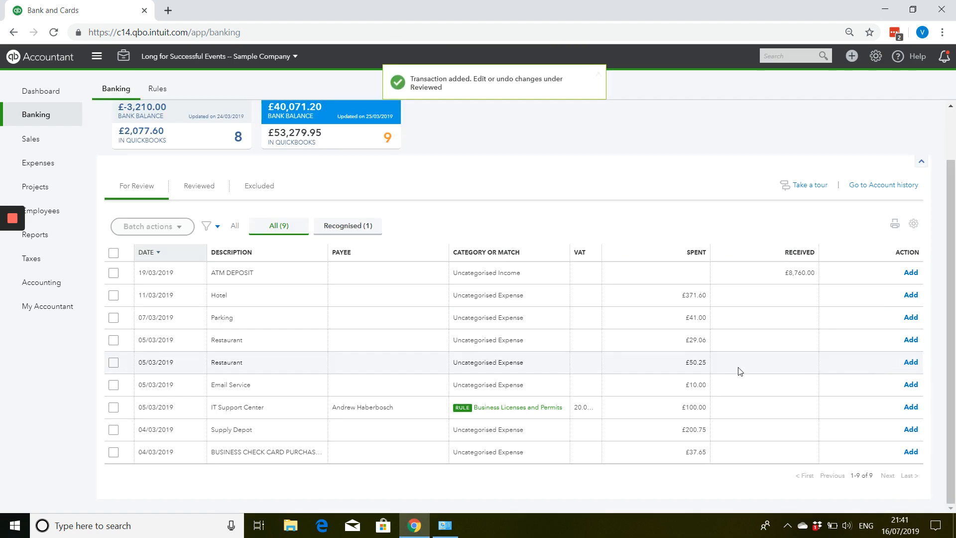
Create a new payee named NCP for the £41.00 Parking expense.
left_click(297, 321)
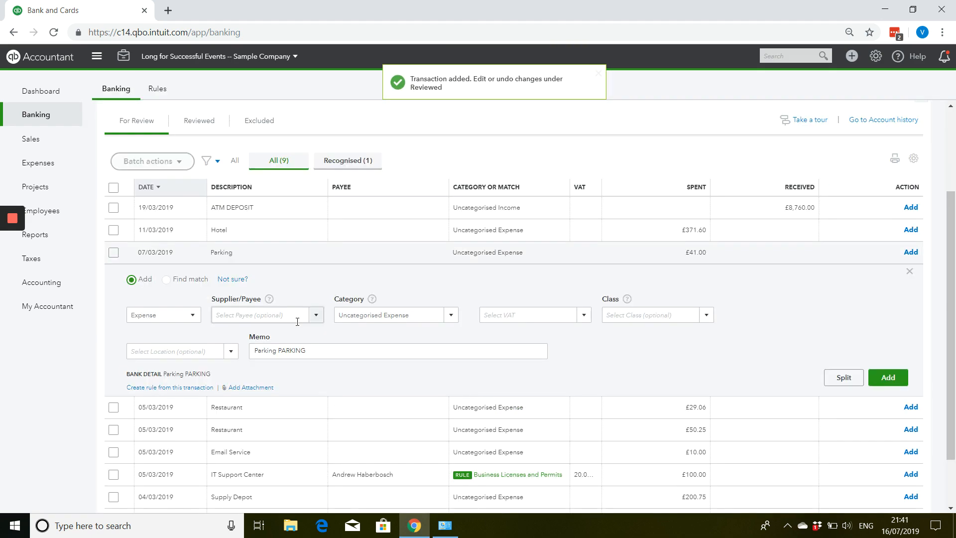
left_click(252, 318)
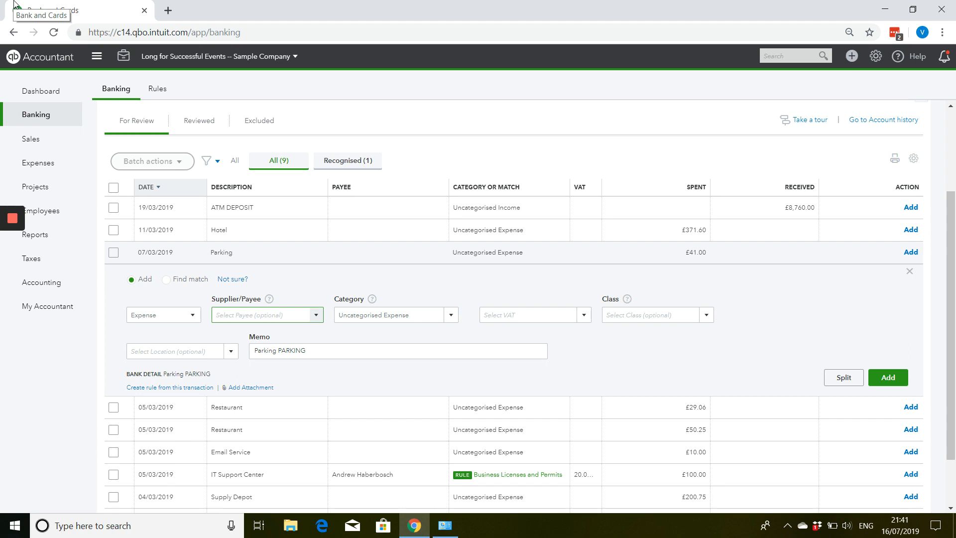
type("NCP")
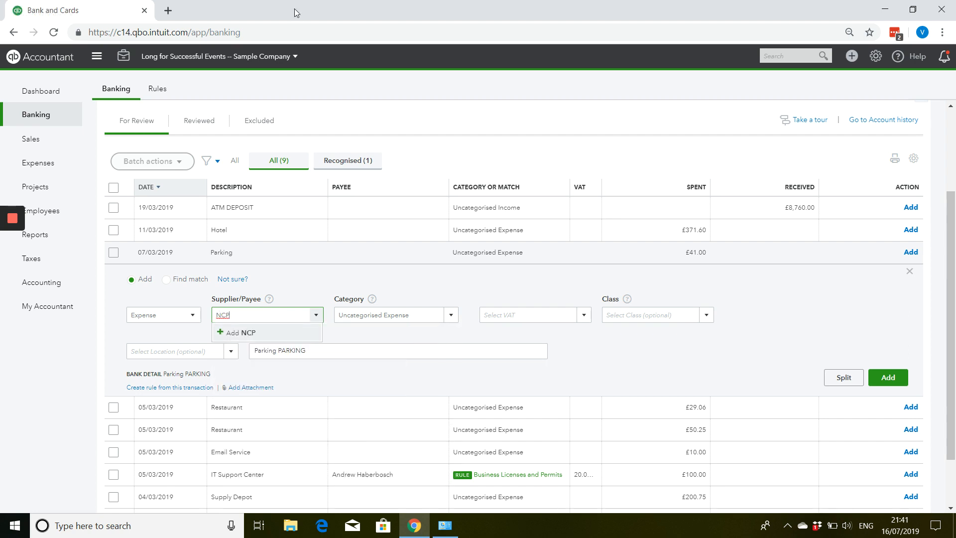
left_click(279, 338)
left_click(367, 466)
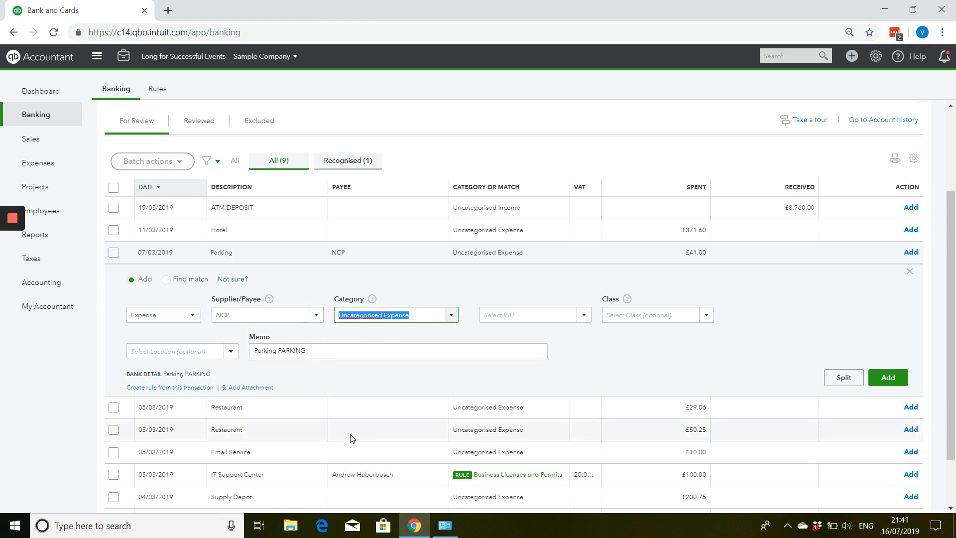
Categorise the Parking transaction as Travel Expense with 20.0% S (Purchases) VAT and add it.
type("Travel")
key("Tab")
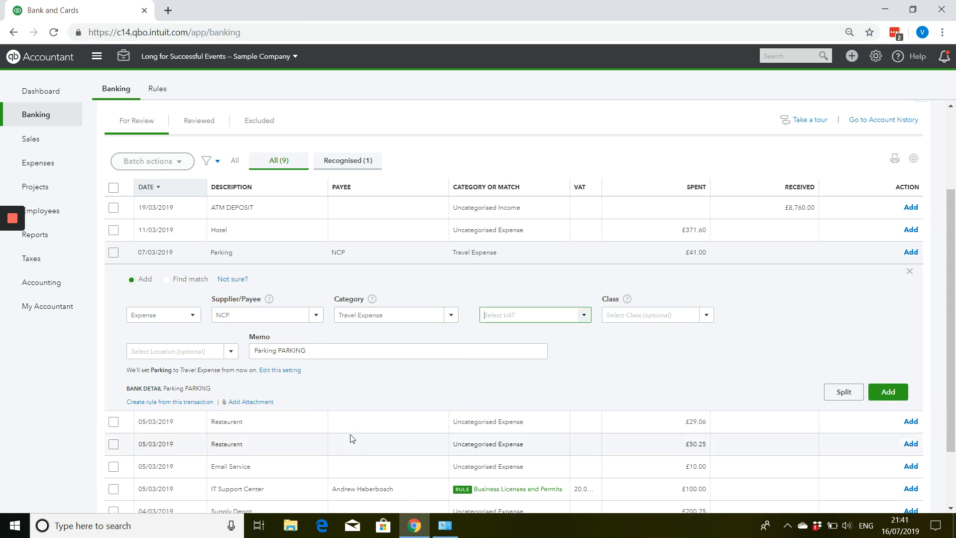
type("20.0% RC (Purchases")
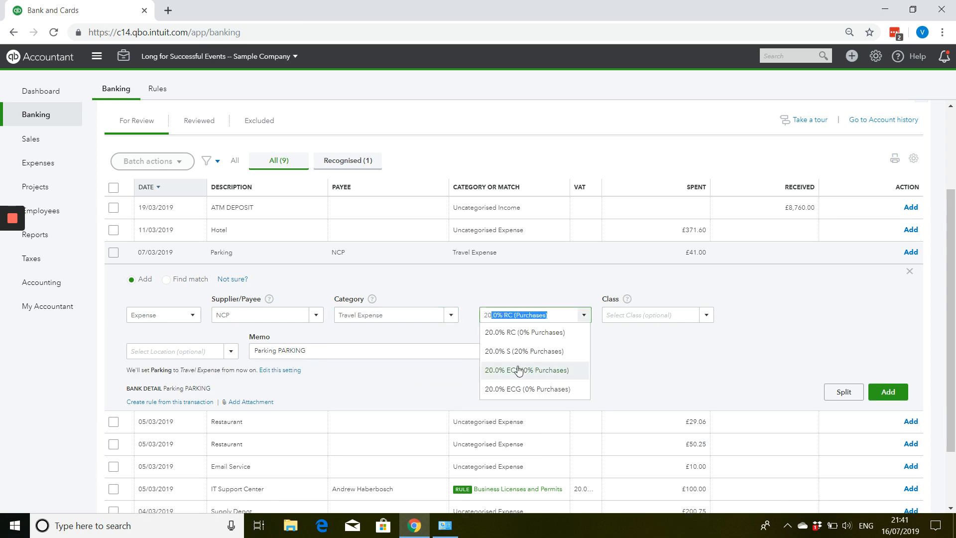
left_click(527, 357)
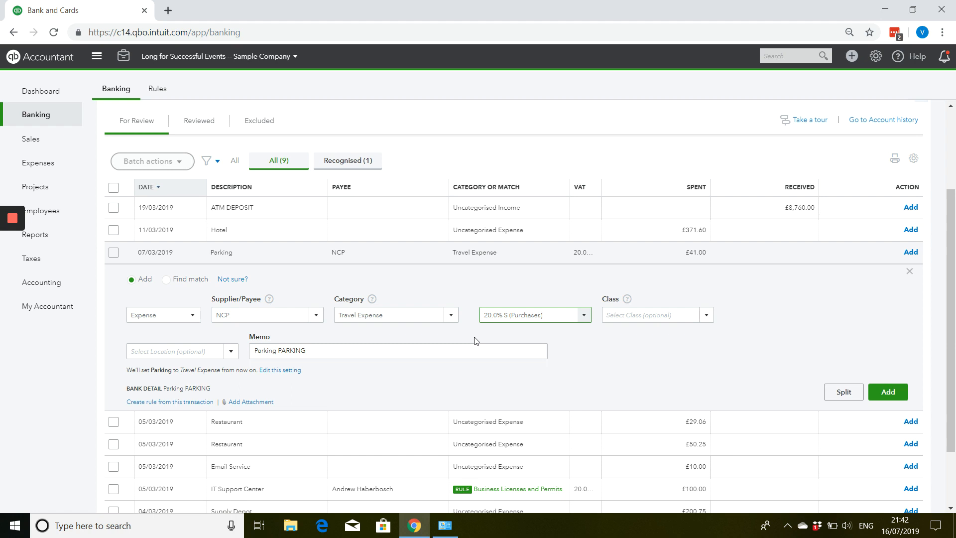
left_click(897, 399)
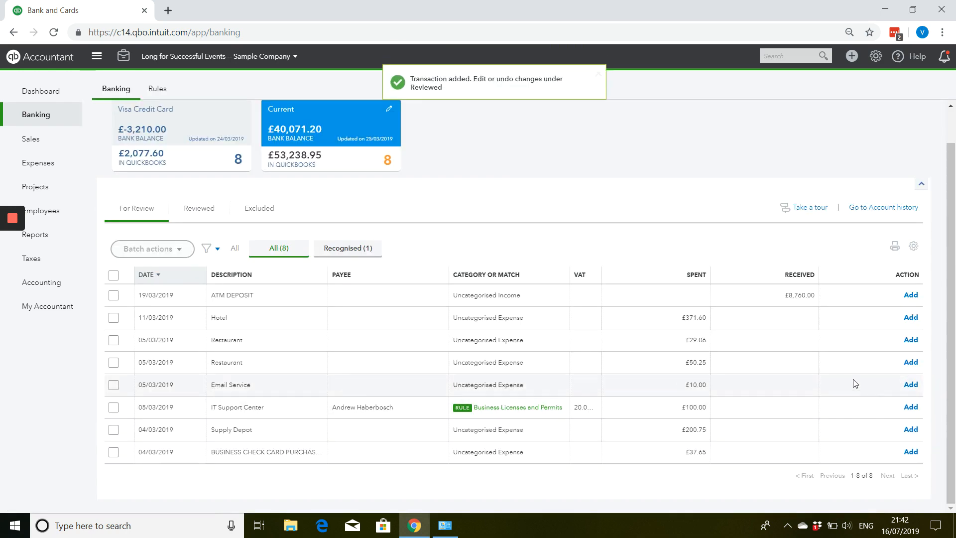
Create a new GBP supplier named Beefeater as the payee of the £29.06 Restaurant expense.
left_click(359, 342)
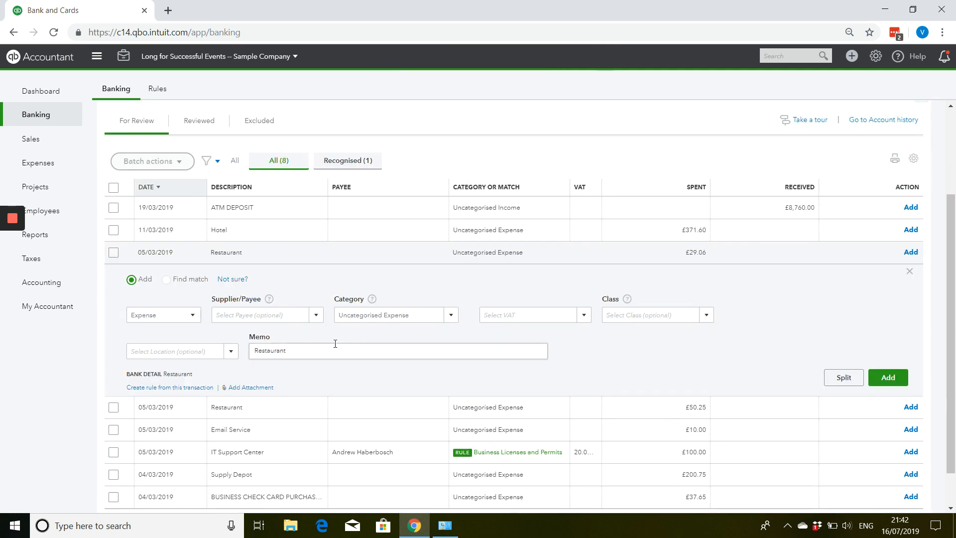
left_click(276, 321)
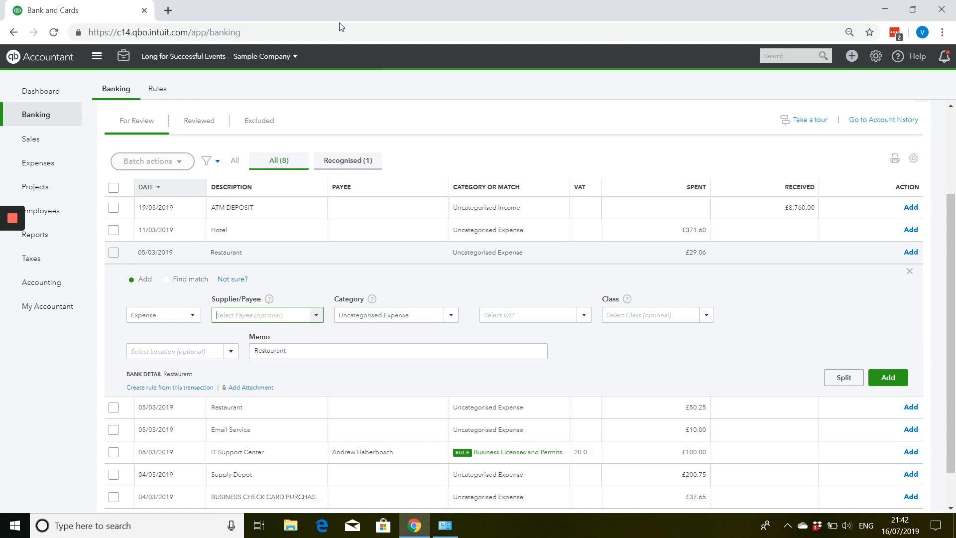
type("Beef")
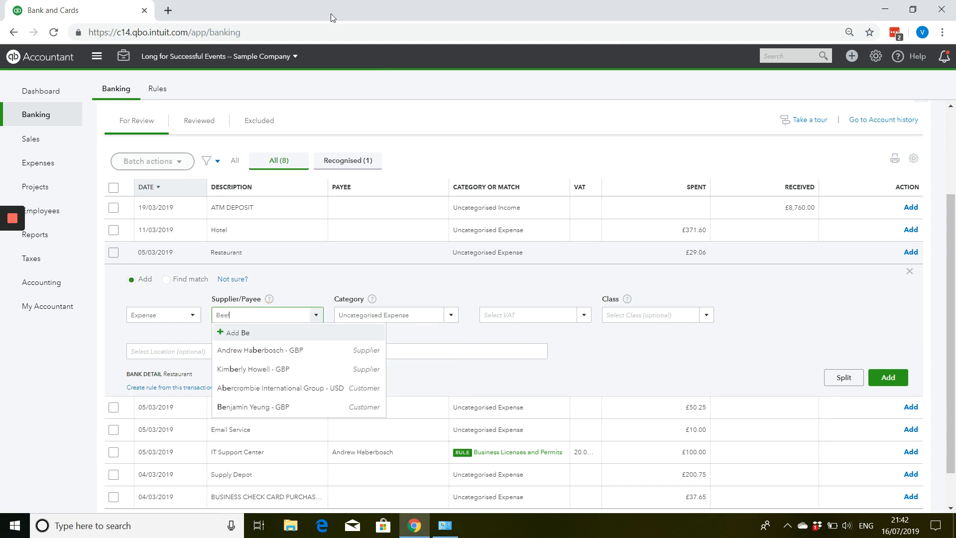
type("eas")
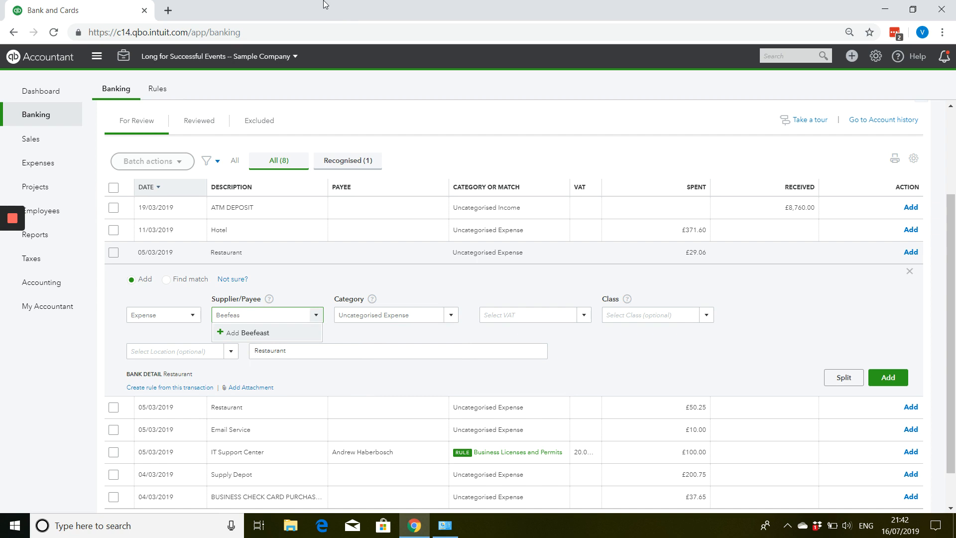
type("tter")
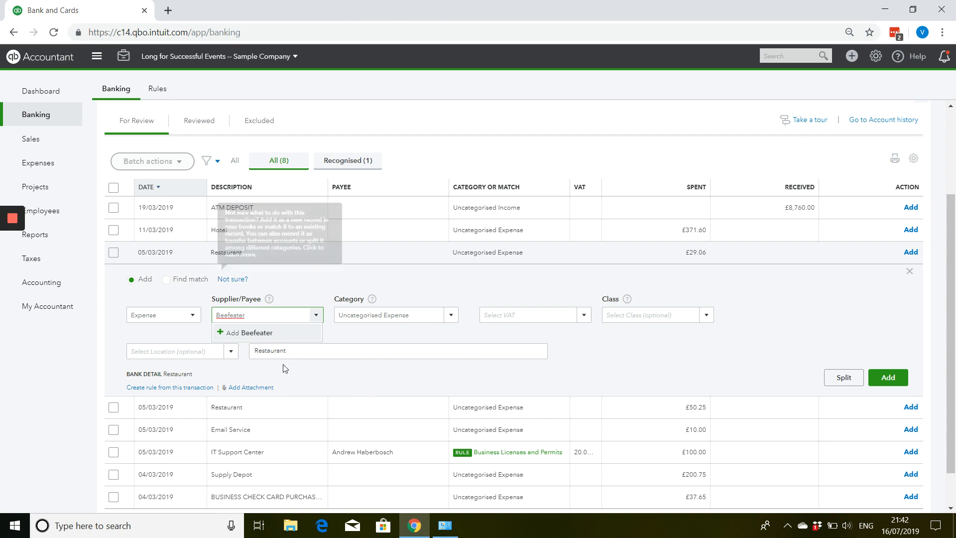
left_click(282, 338)
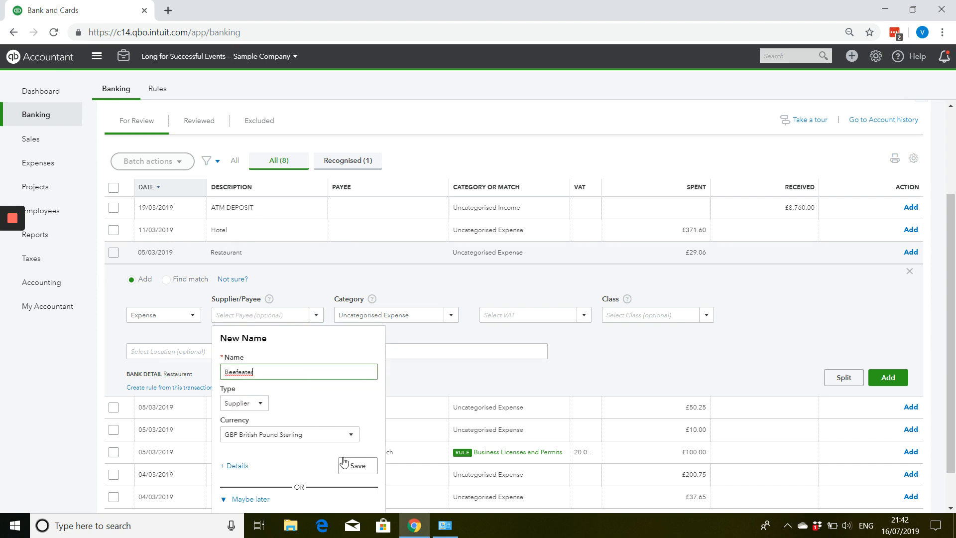
left_click(353, 464)
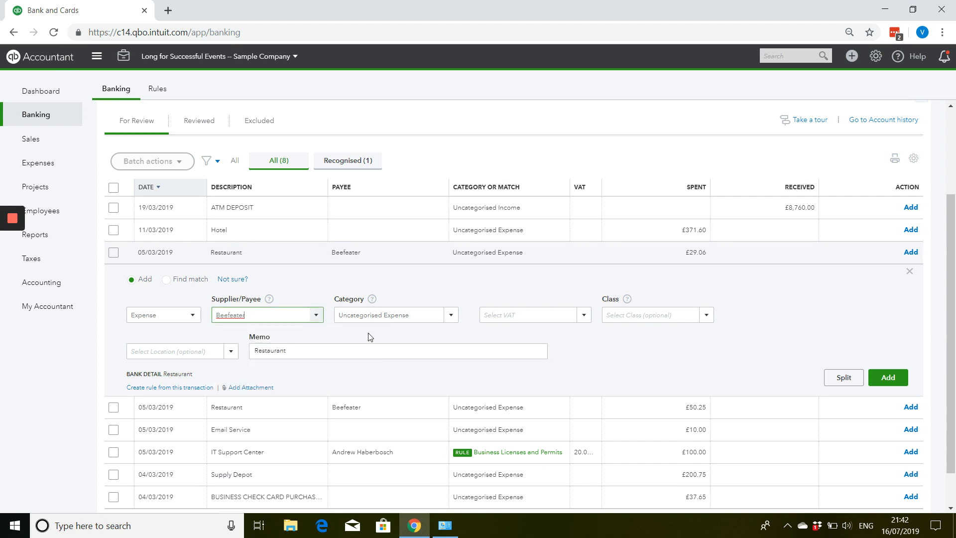
Categorise the £29.06 Restaurant transaction as Travel Expense with 20.0% S (Purchases) VAT and add it.
type("Travel")
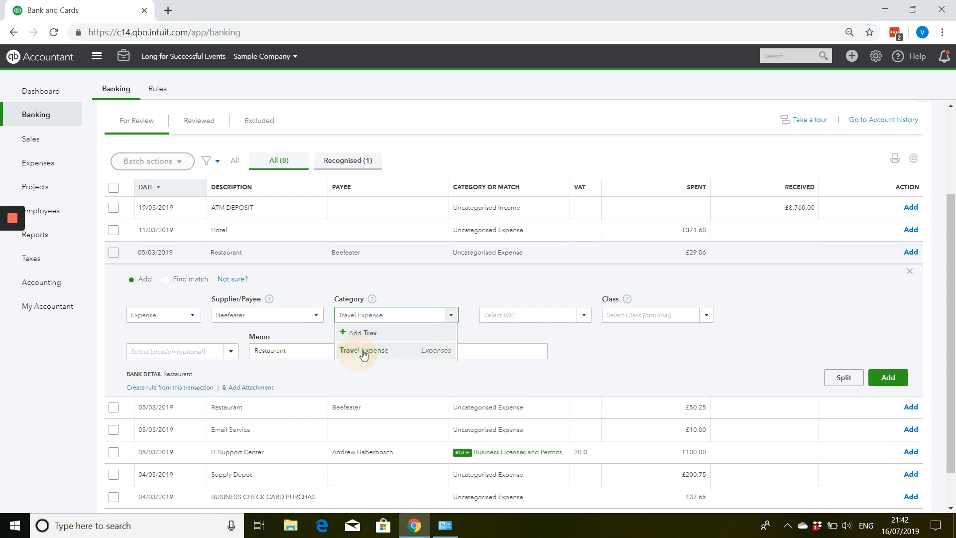
left_click(357, 354)
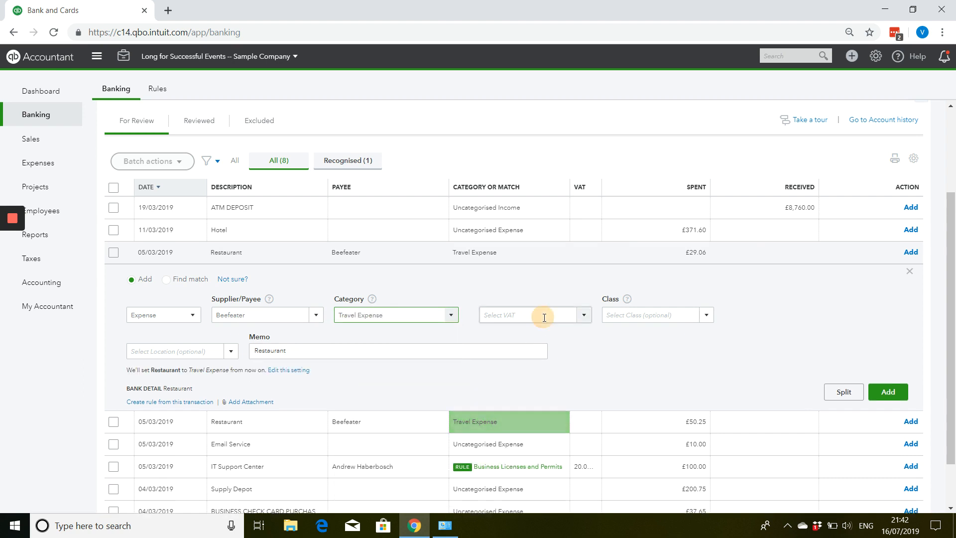
left_click(544, 317)
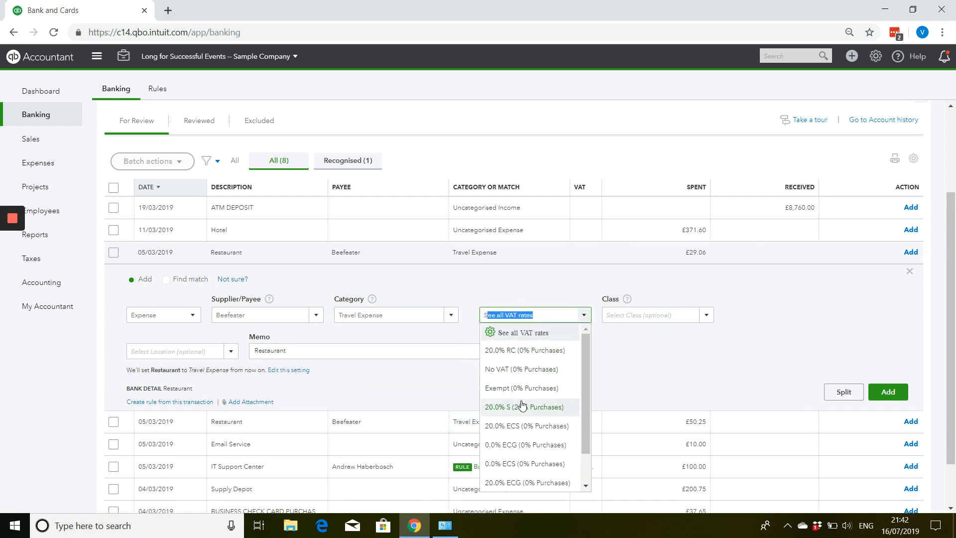
left_click(521, 406)
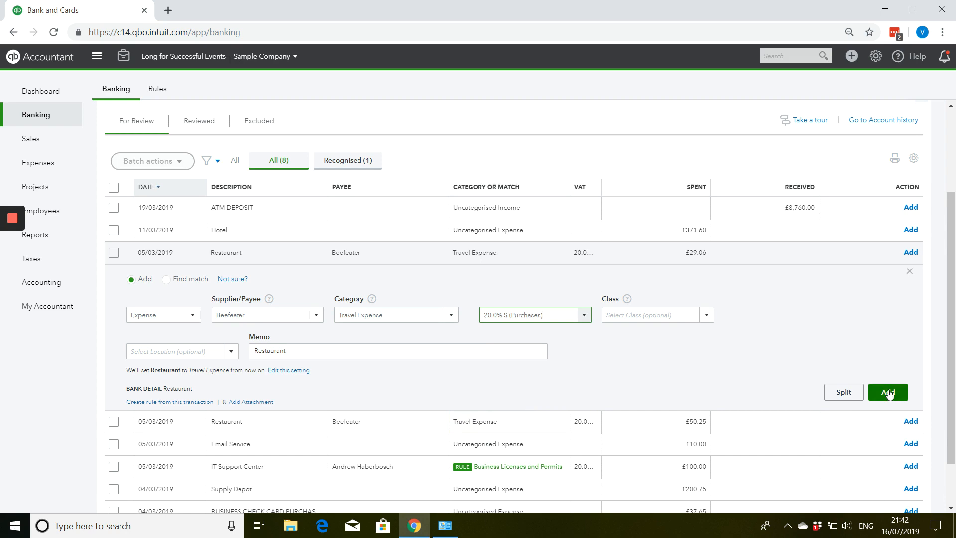
left_click(889, 392)
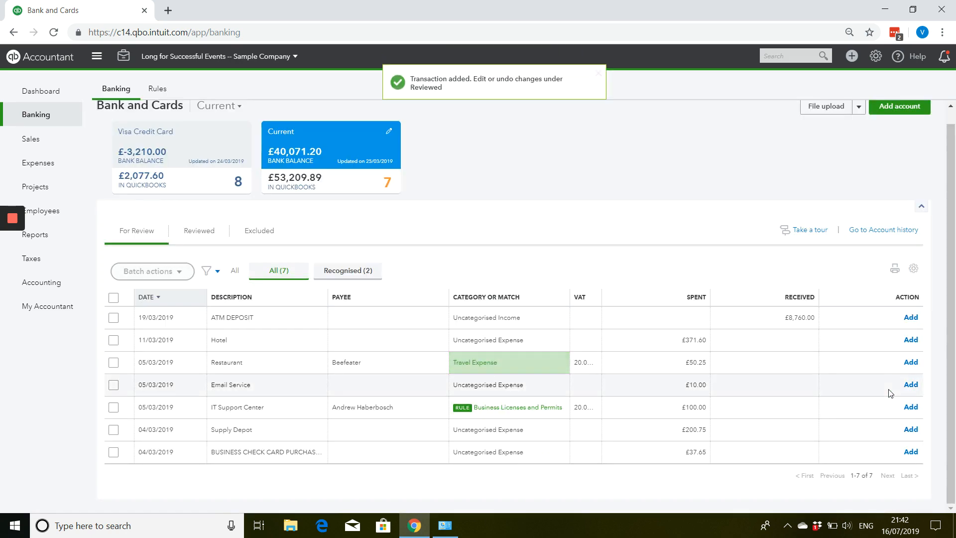
Review the payee, category and VAT that the bank rule assigns to the IT Support Center transaction, then close its details.
left_click(254, 410)
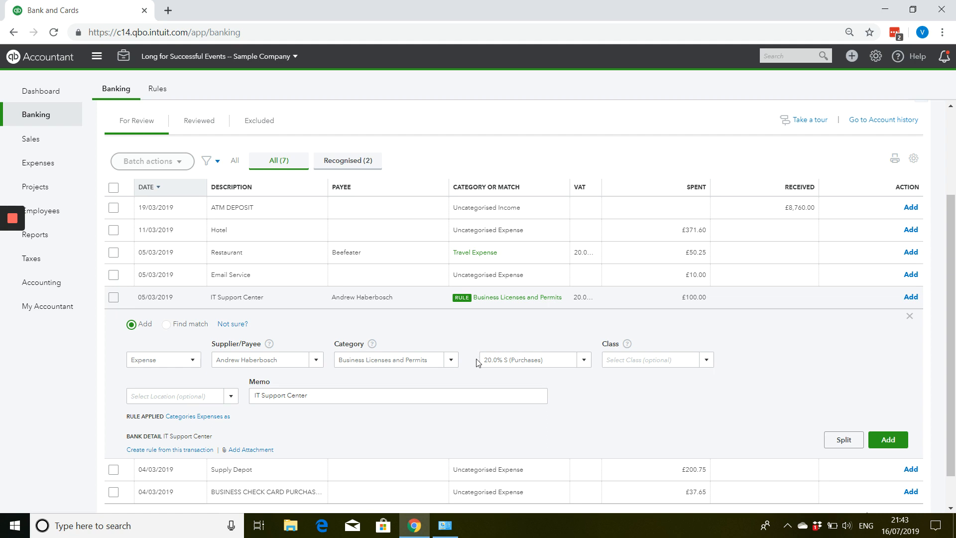
left_click(907, 320)
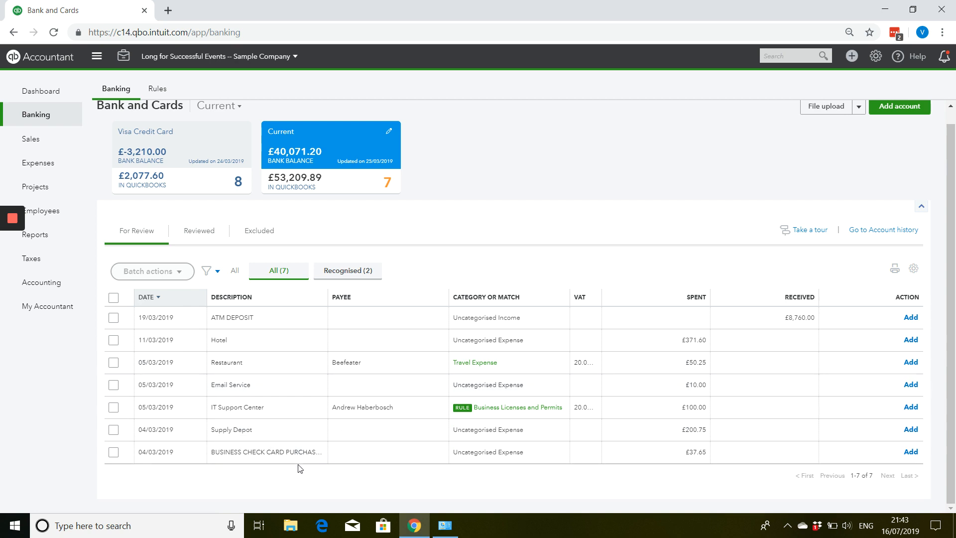
Switch the £200.75 Supply Depot transaction to a transfer, look through the available transfer accounts, and close its details without adding it.
left_click(290, 437)
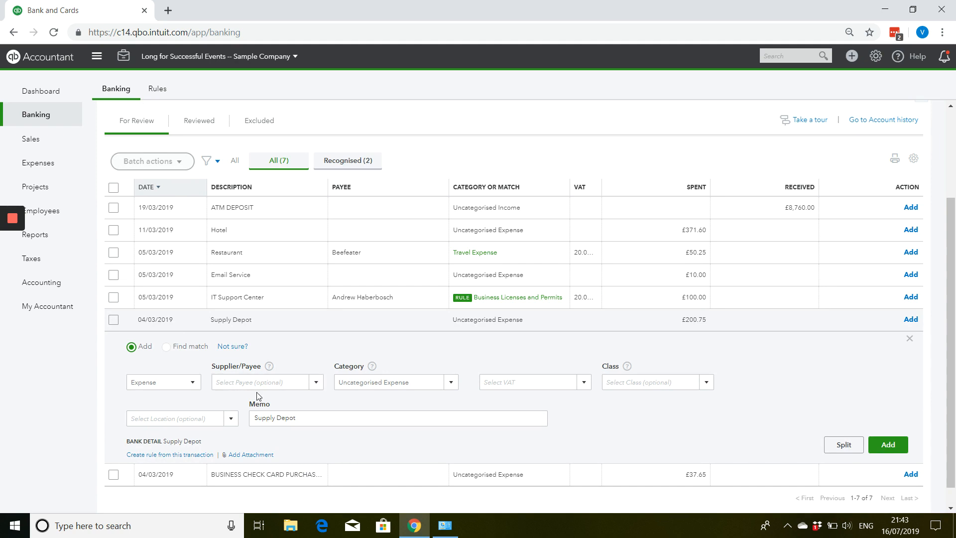
left_click(158, 387)
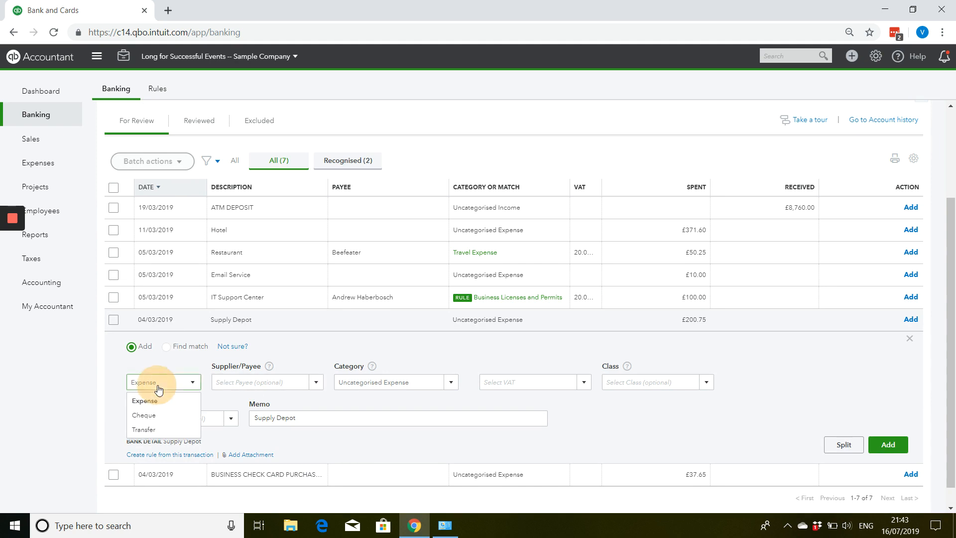
left_click(159, 428)
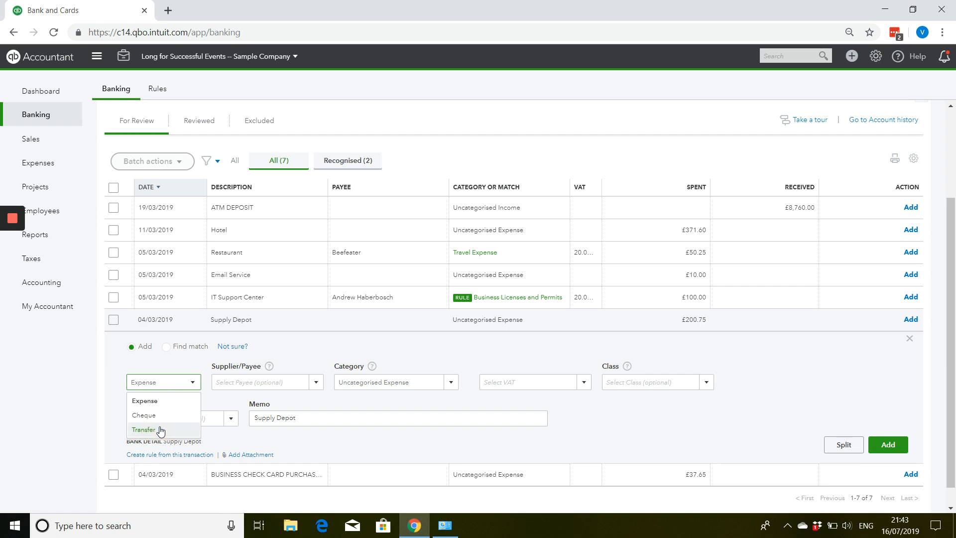
left_click(332, 389)
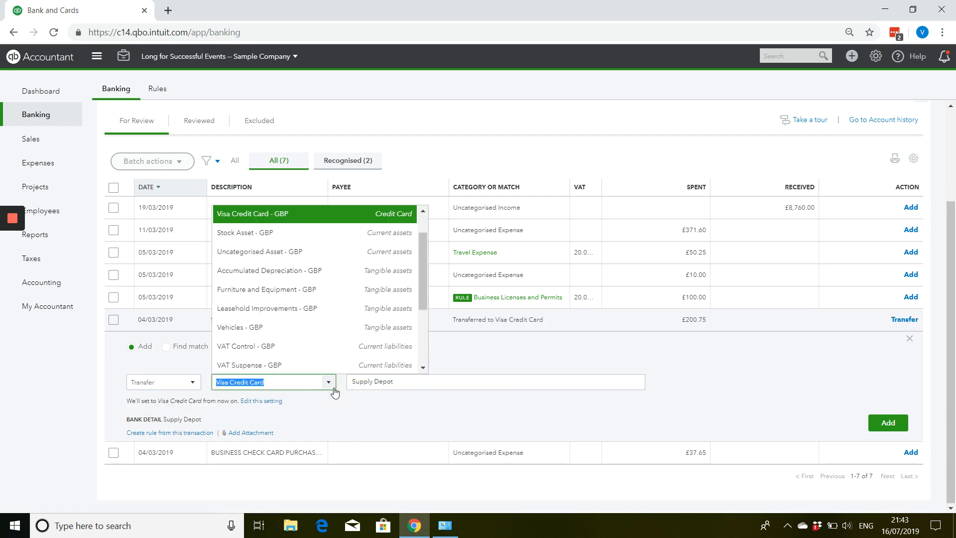
left_click(332, 388)
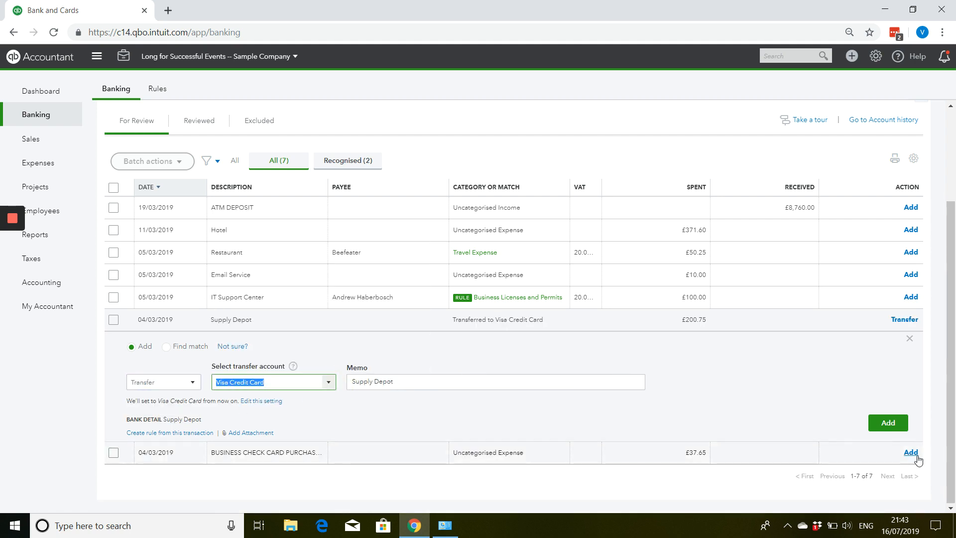
left_click(909, 340)
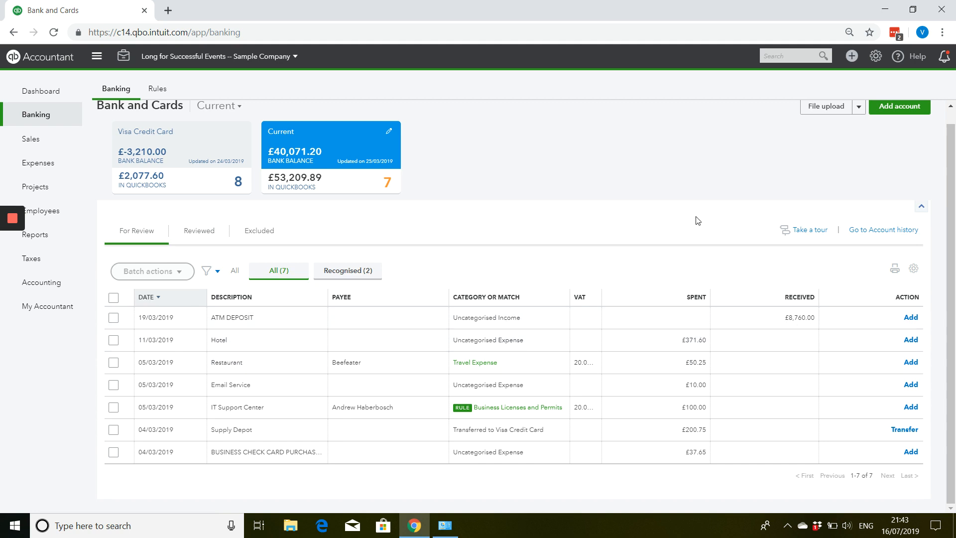
Start a new bank rule named Parking for money-out transactions whose bank text contains "Parking".
scroll(697, 232, "up", 1)
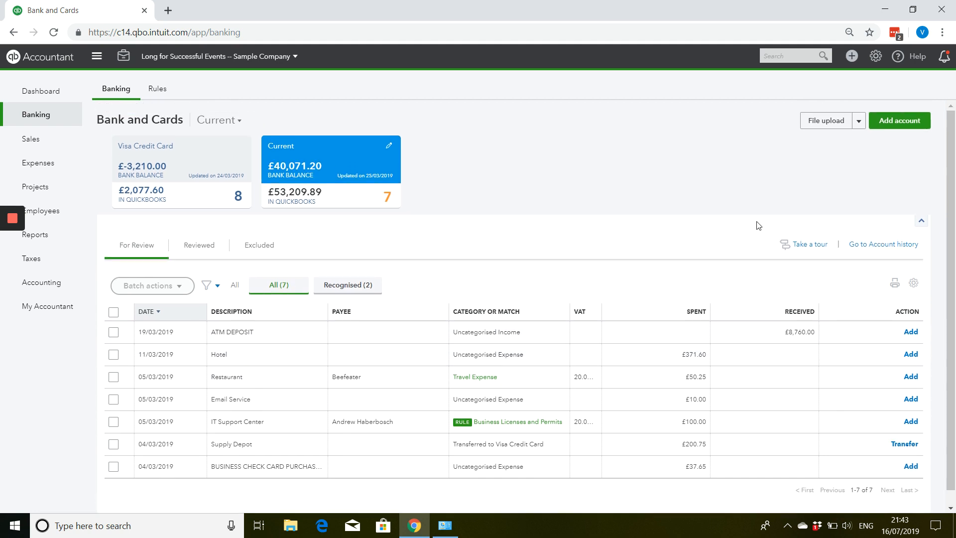
left_click(167, 91)
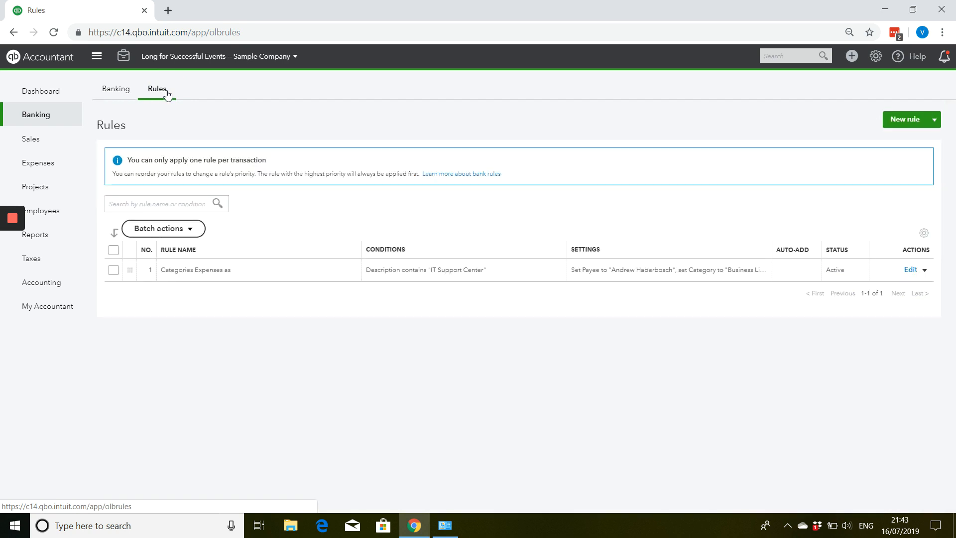
left_click(902, 120)
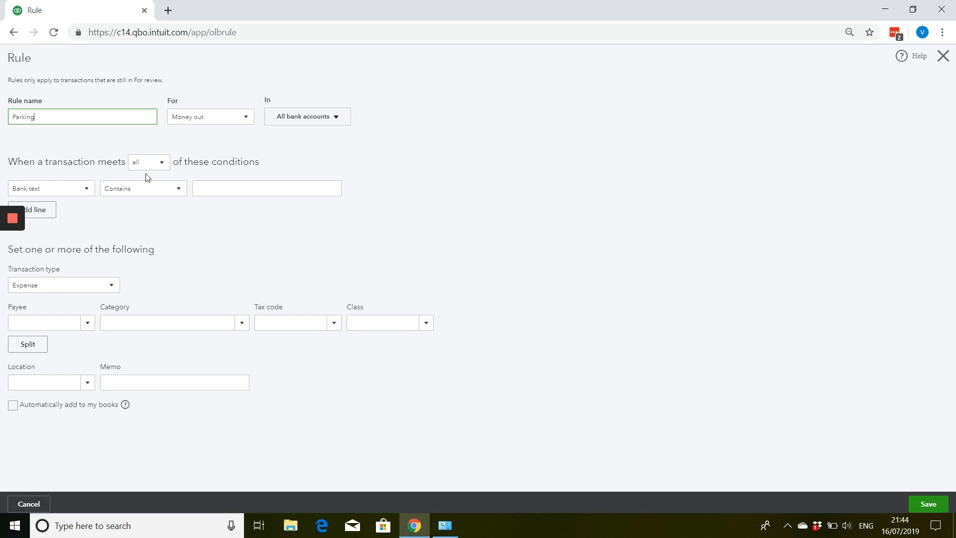
left_click(226, 190)
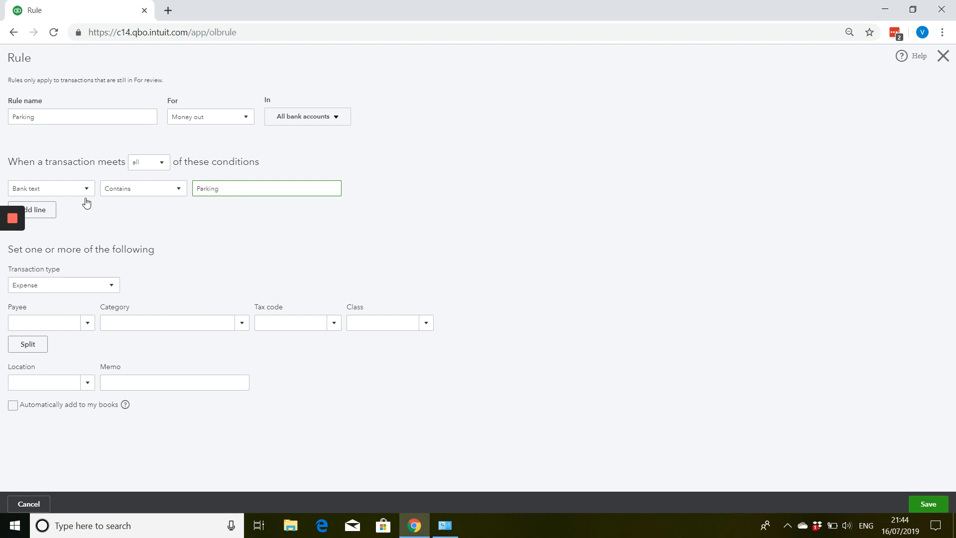
Have the Parking rule assign payee NCP, category Travel Expense and tax code 20.0% S, and save it.
left_click(61, 319)
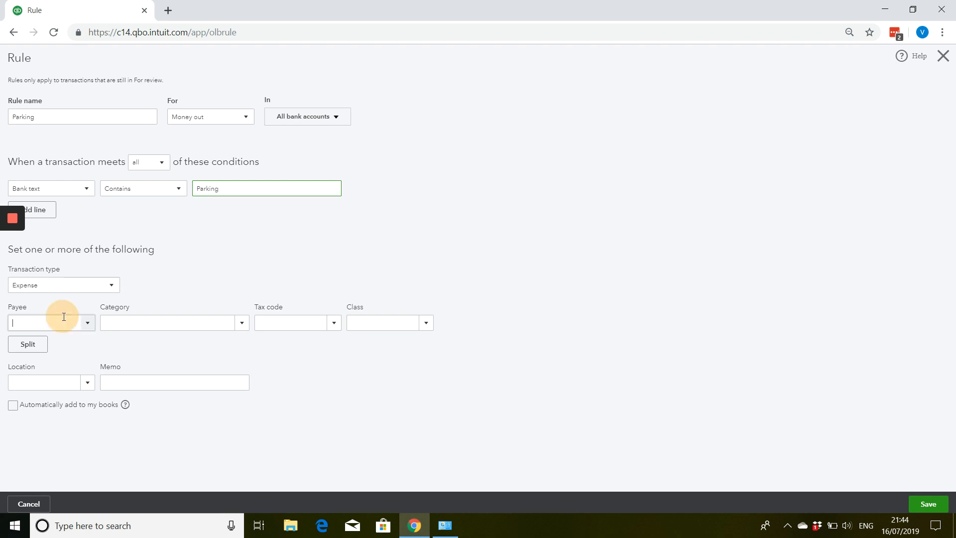
left_click(28, 320)
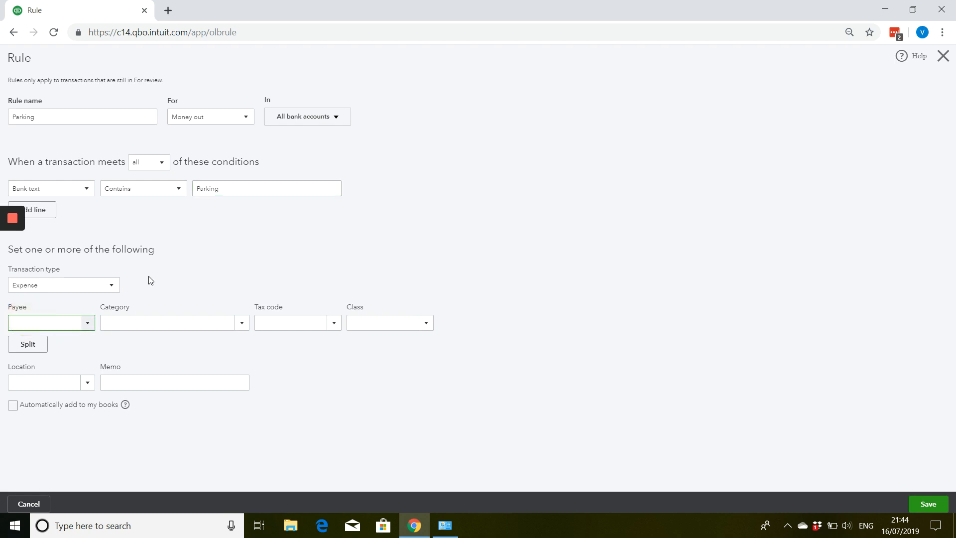
type("NCP")
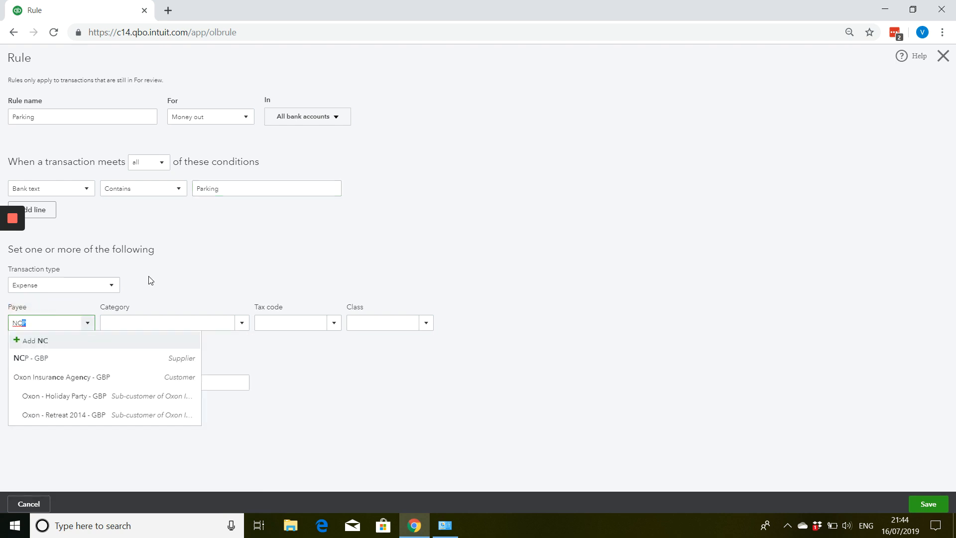
key("Tab")
type("Trav")
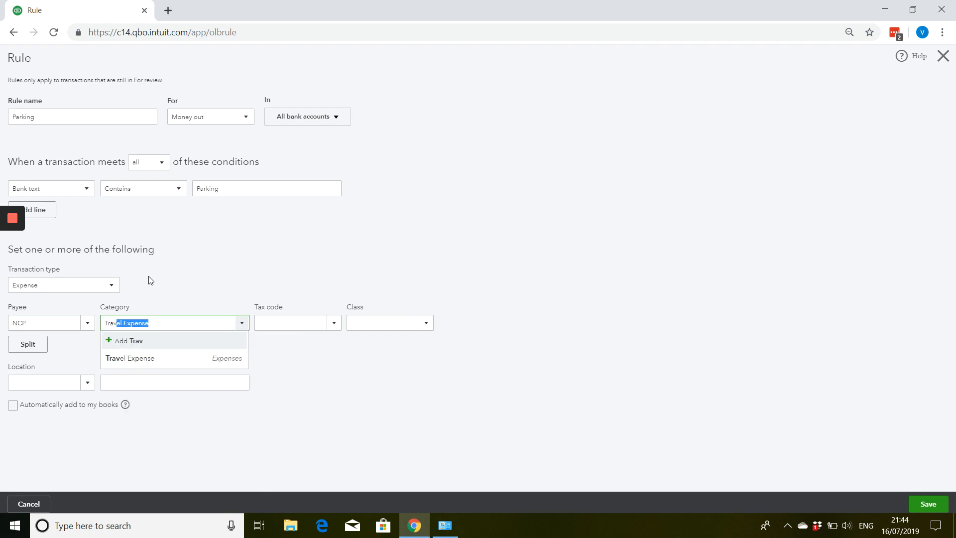
key("Tab")
type("20")
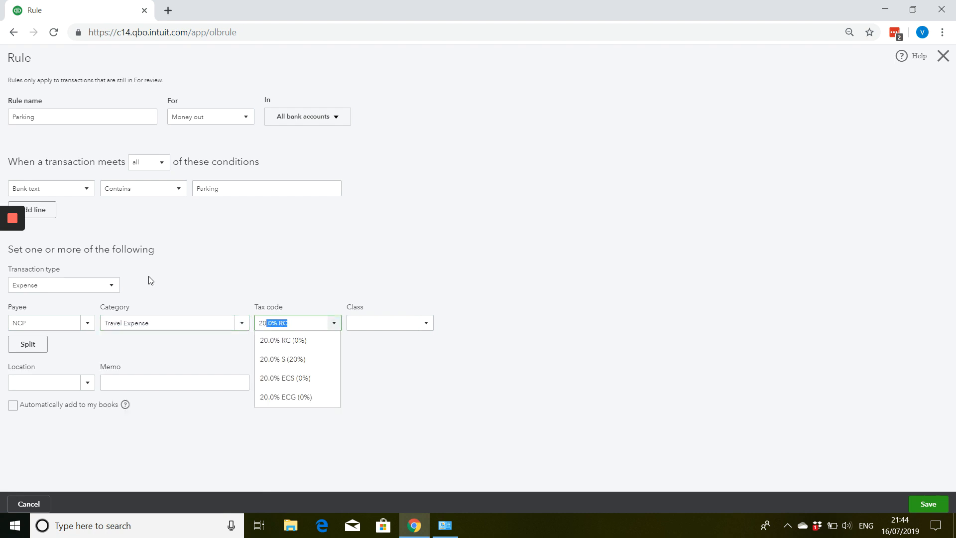
left_click(318, 365)
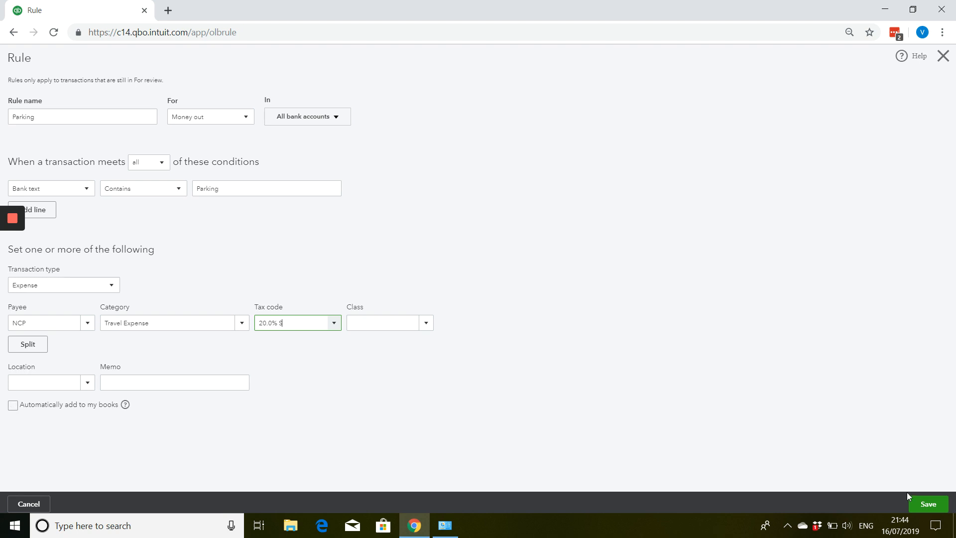
left_click(921, 503)
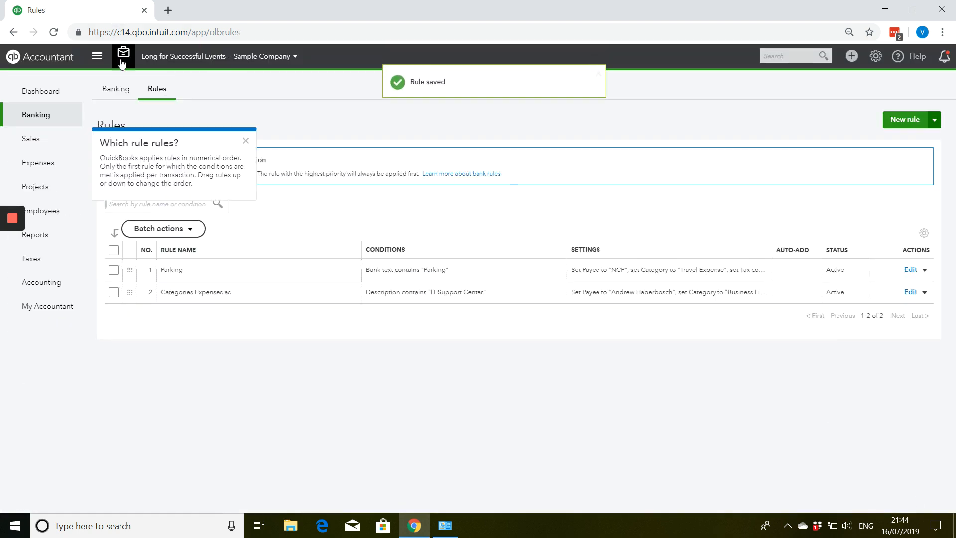
Return to the bank feed and examine the Visa Credit Card account's transactions awaiting review.
left_click(118, 95)
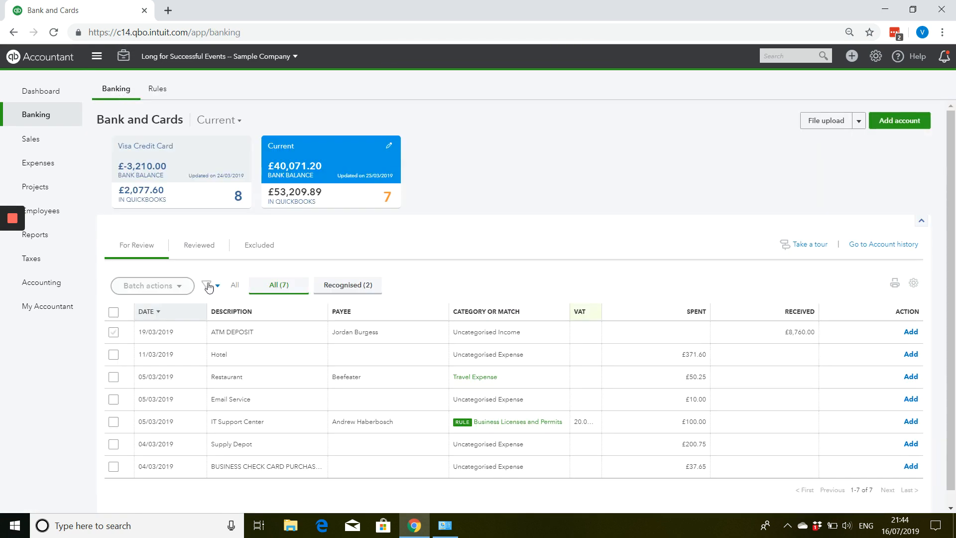
scroll(324, 363, "down", 2)
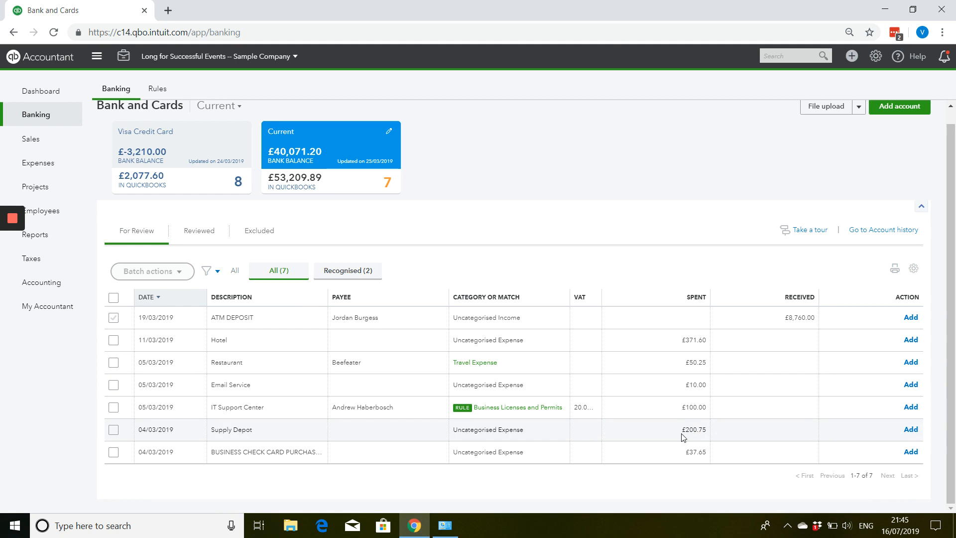
left_click(149, 142)
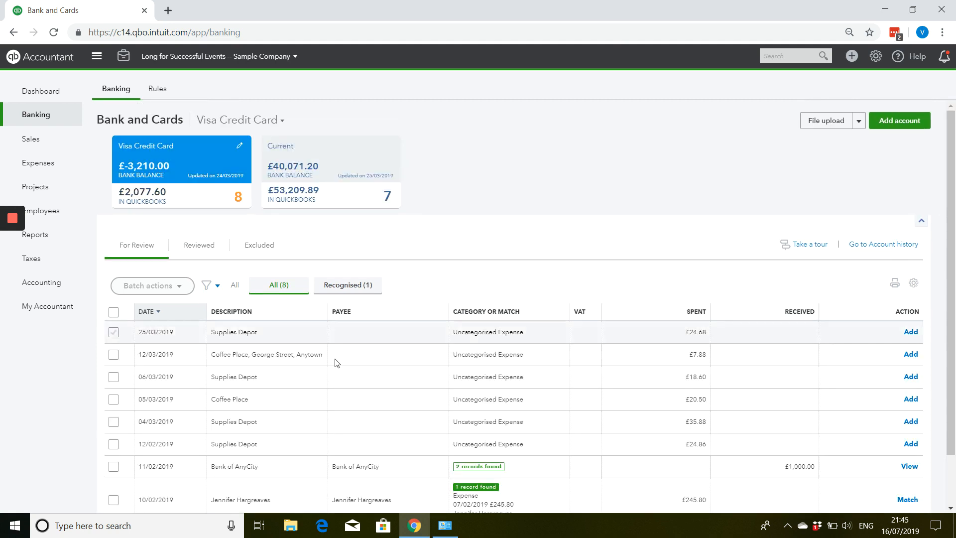
scroll(364, 388, "down", 2)
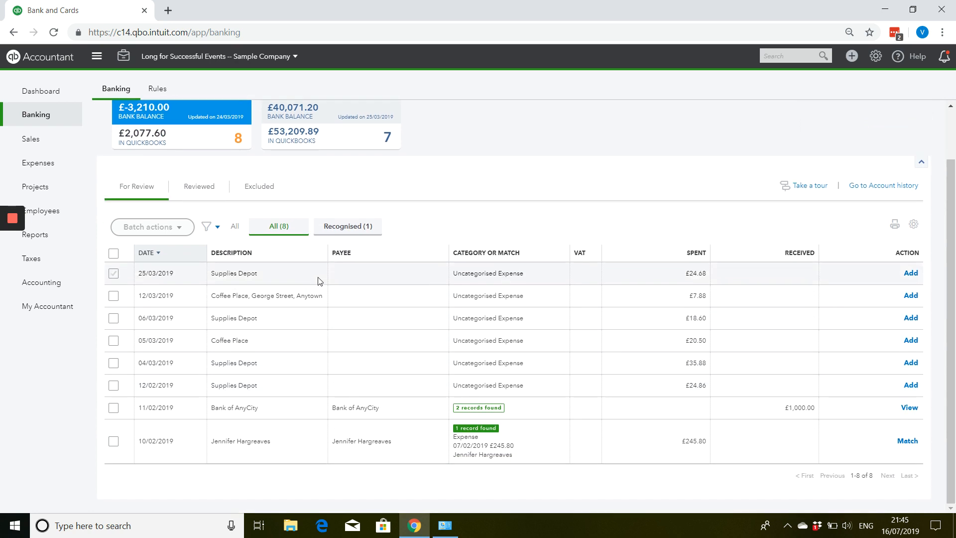
Open the 05/03/2019 Coffee Place transaction for £20.50 and create Coffee Place as a new GBP supplier for its payee.
left_click(291, 336)
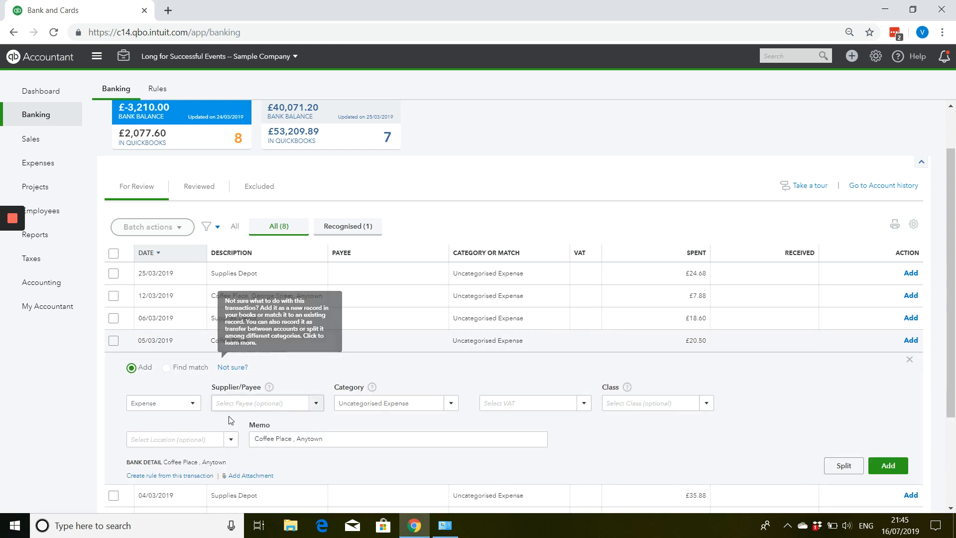
left_click(236, 404)
type("C")
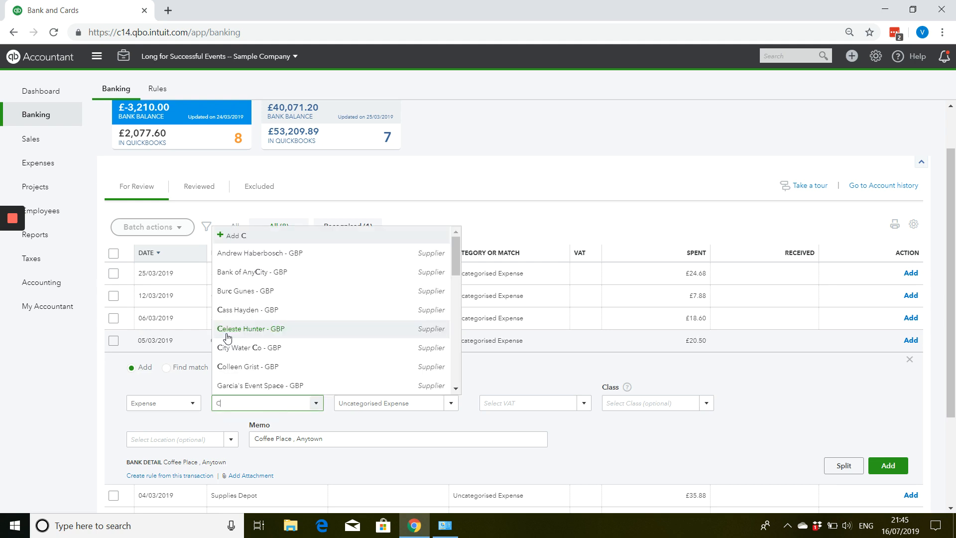
type("offwe")
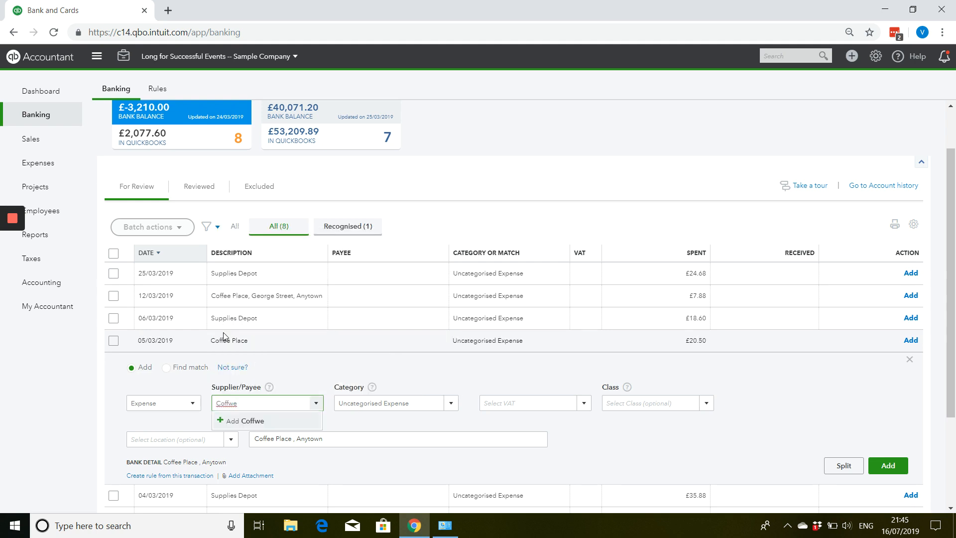
key("BackSpace")
key("BackSpace")
type("e")
left_click(257, 421)
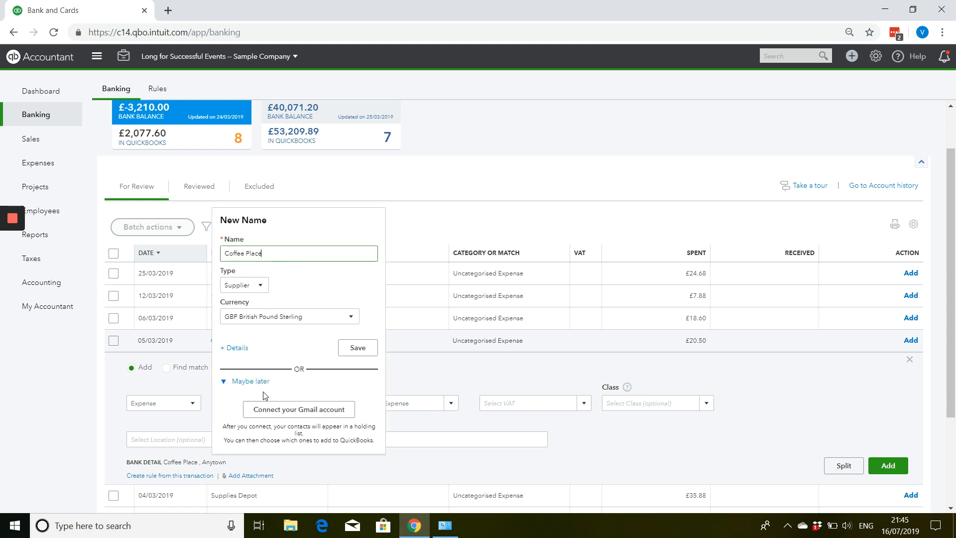
left_click(356, 348)
Categorise the Coffee Place transaction as Travel Expense with VAT code 20.0% S (Purchases) and add it to the books.
key("Tab")
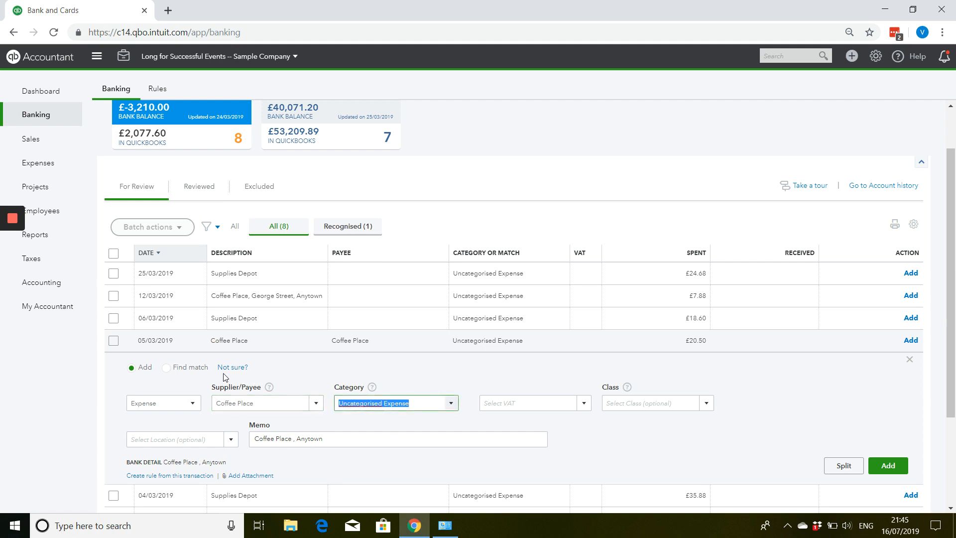
type("Travel")
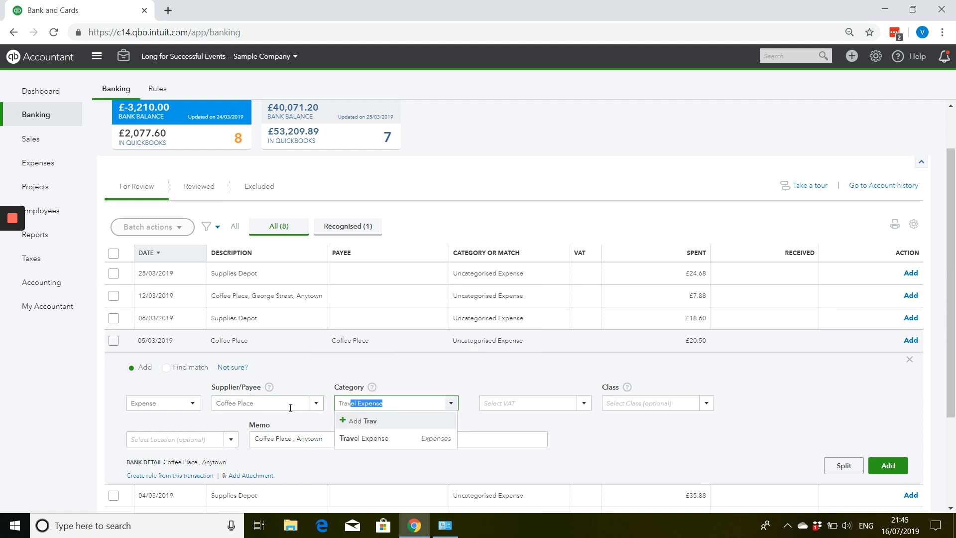
left_click(407, 437)
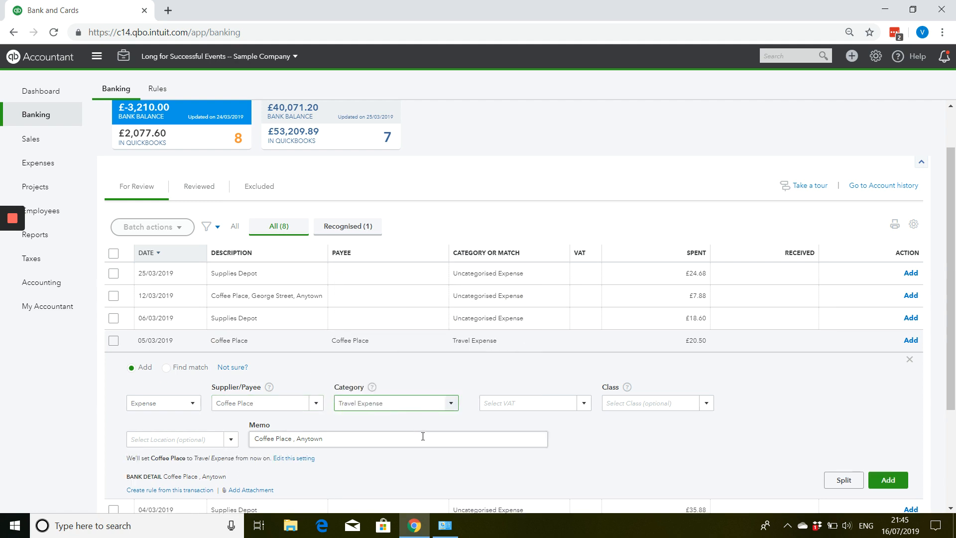
key("Tab")
type("20")
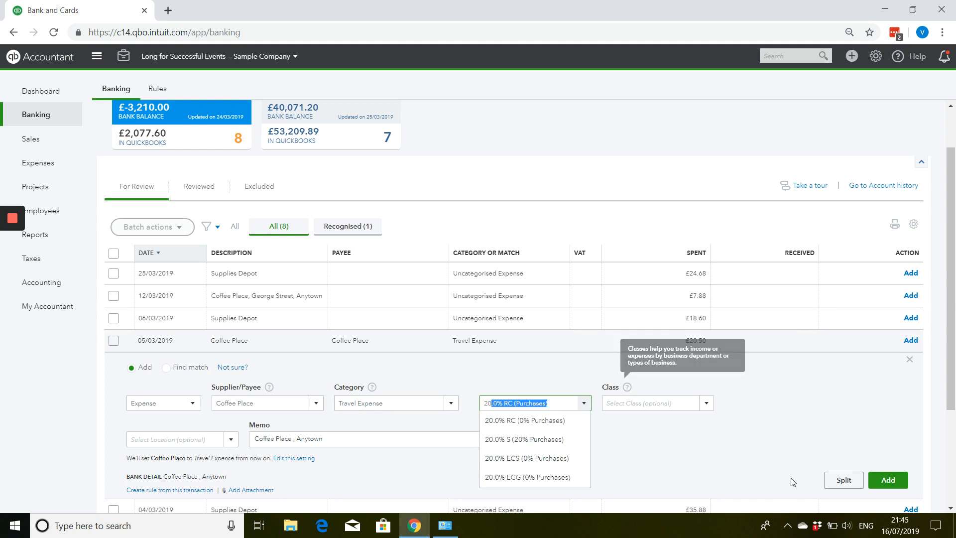
left_click(525, 439)
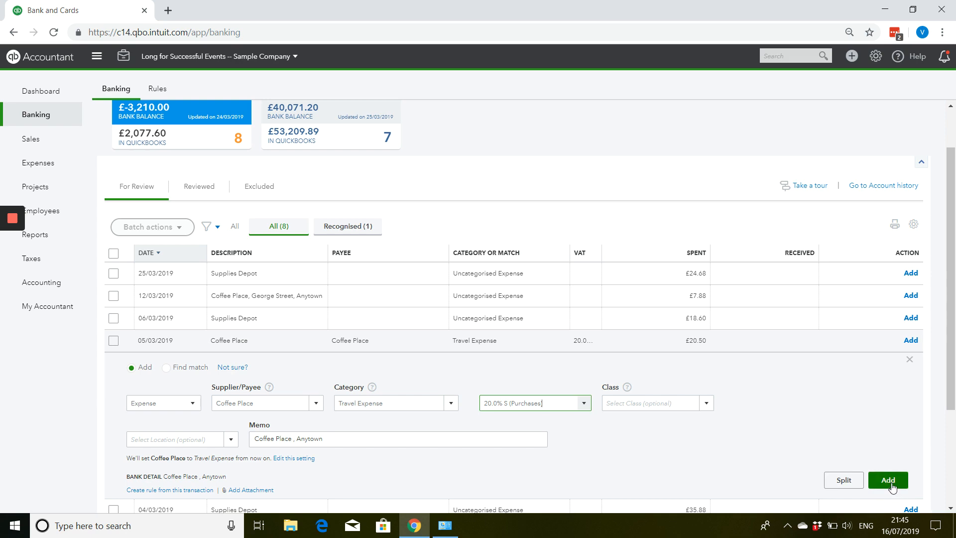
left_click(889, 481)
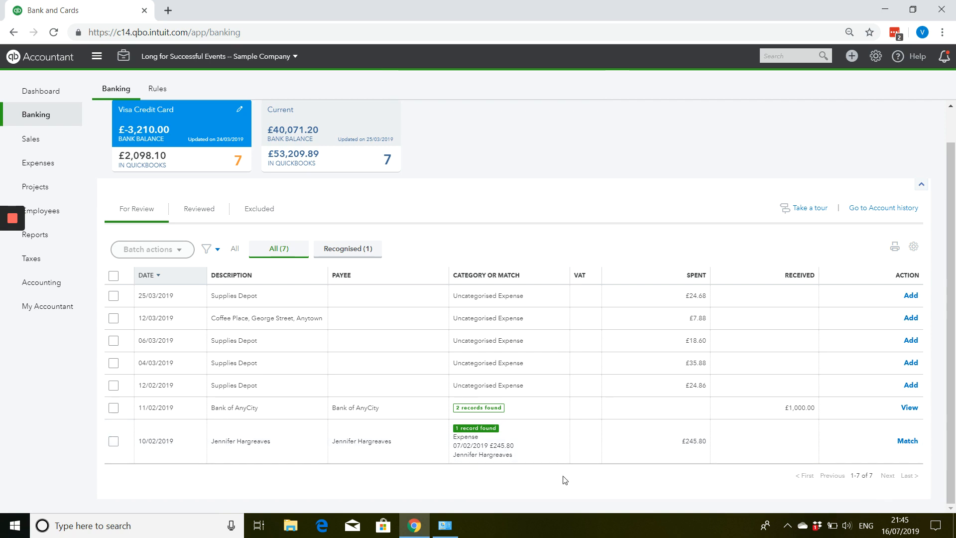
Match the £245.80 expense to its found record and the £1,000.00 Bank of AnyCity receipt to the 10/02/2019 cheque.
left_click(911, 448)
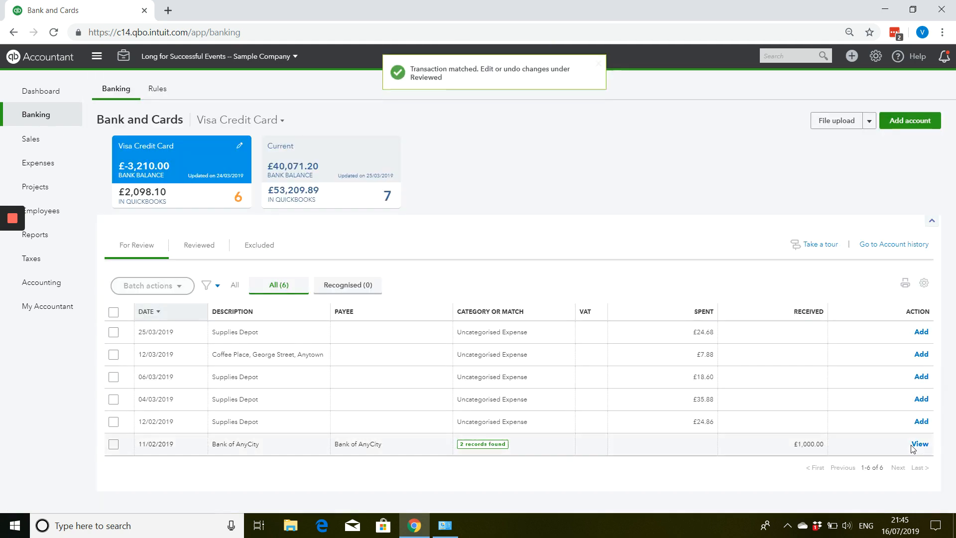
left_click(310, 447)
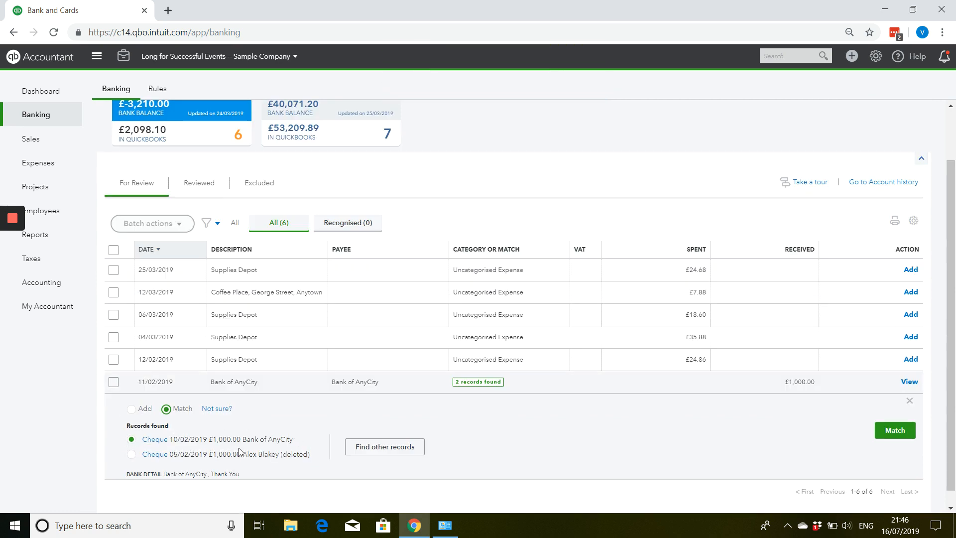
left_click(904, 438)
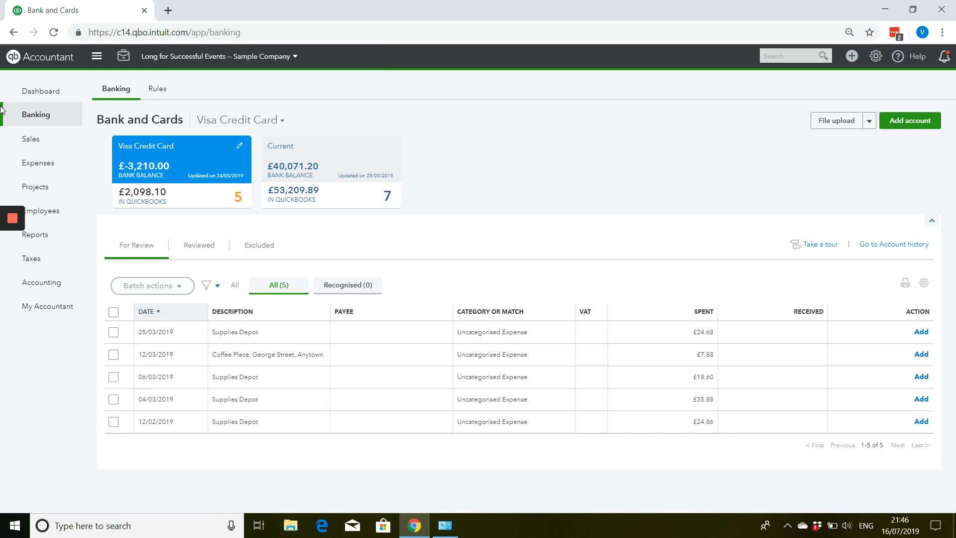
Check the reviewed transactions of the Visa Credit Card and Current accounts, and return to the Current account's items for review.
left_click(193, 247)
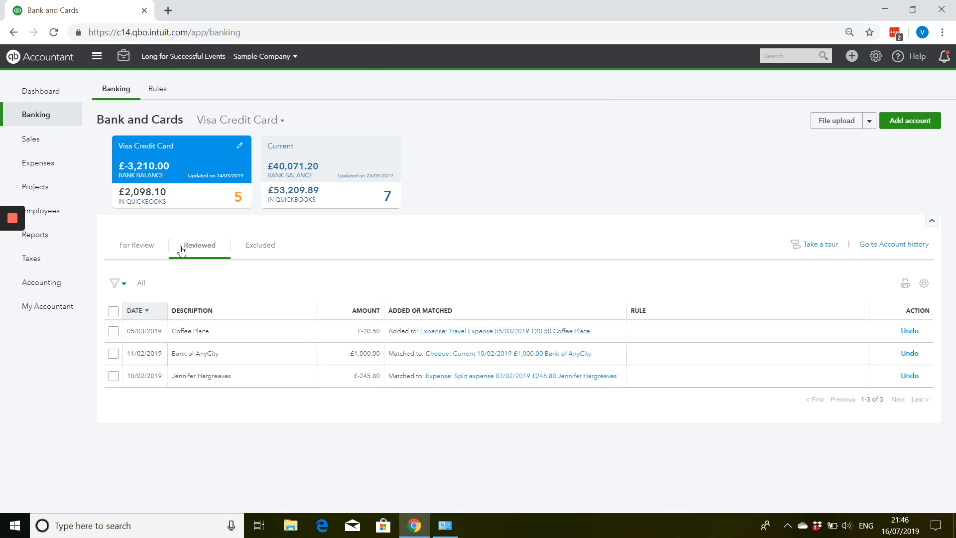
left_click(296, 155)
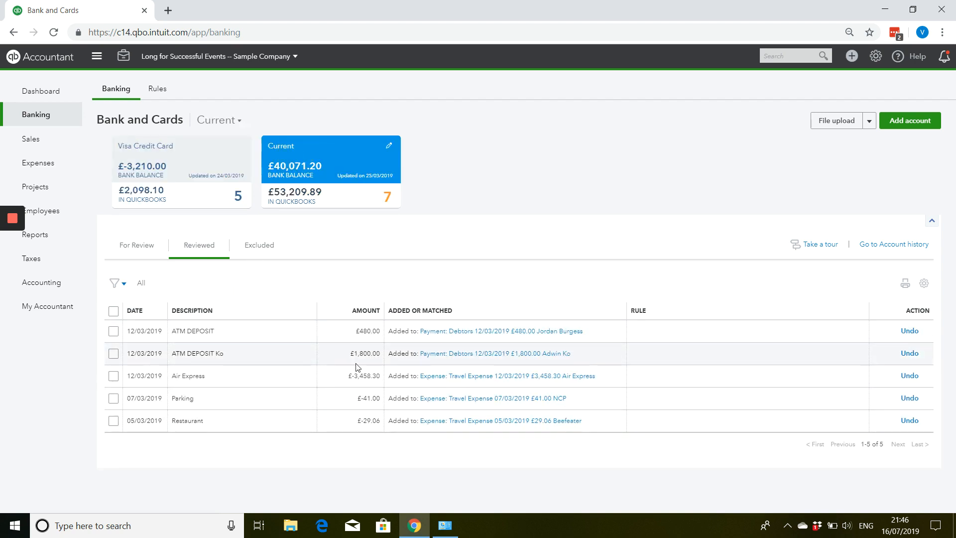
left_click(125, 249)
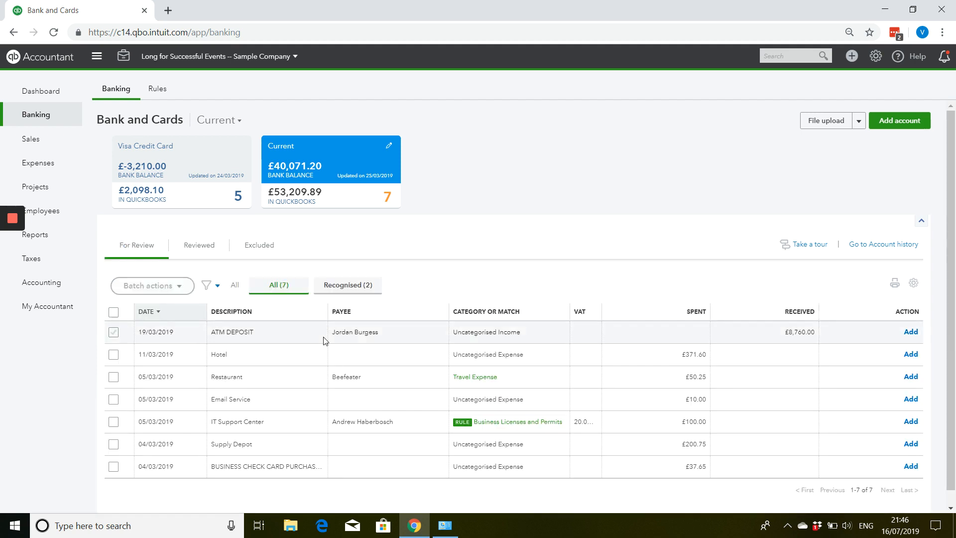
scroll(323, 341, "down", 1)
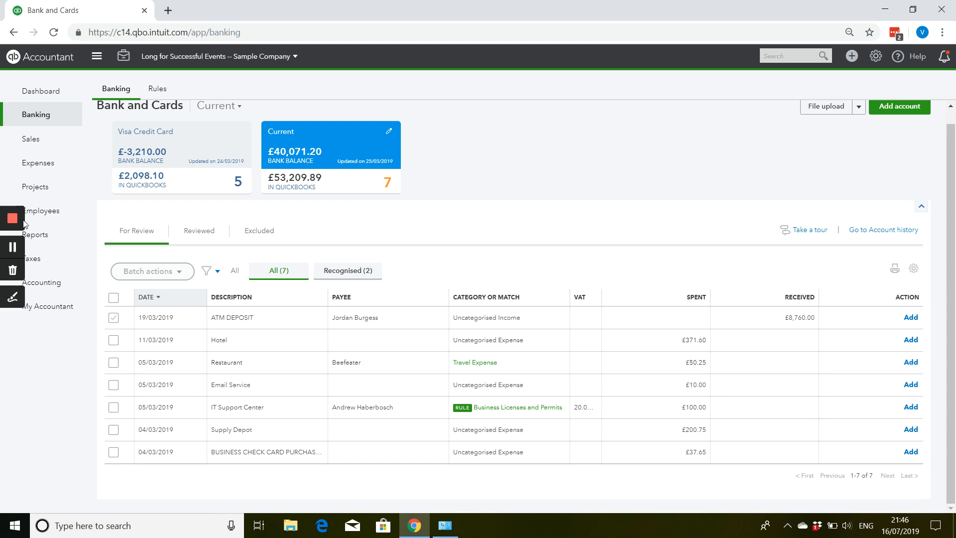
Open the account reconciliation setup, skipping the introduction and dismissing the quick tour hint.
mouse_move(64, 281)
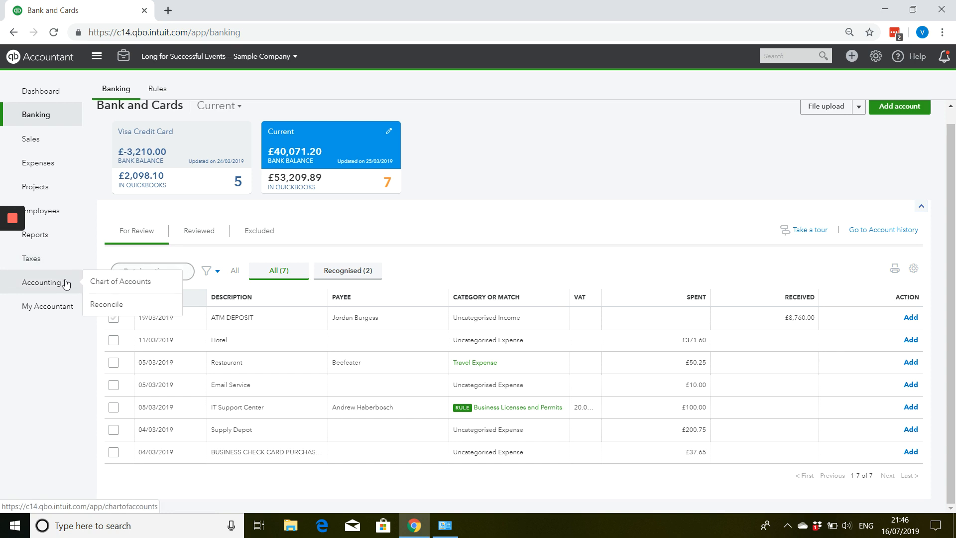
left_click(113, 305)
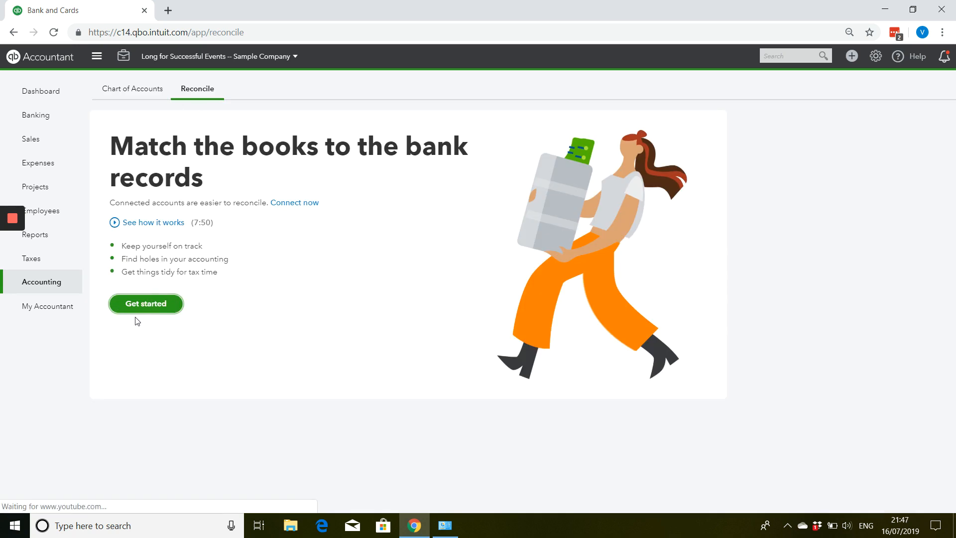
left_click(146, 311)
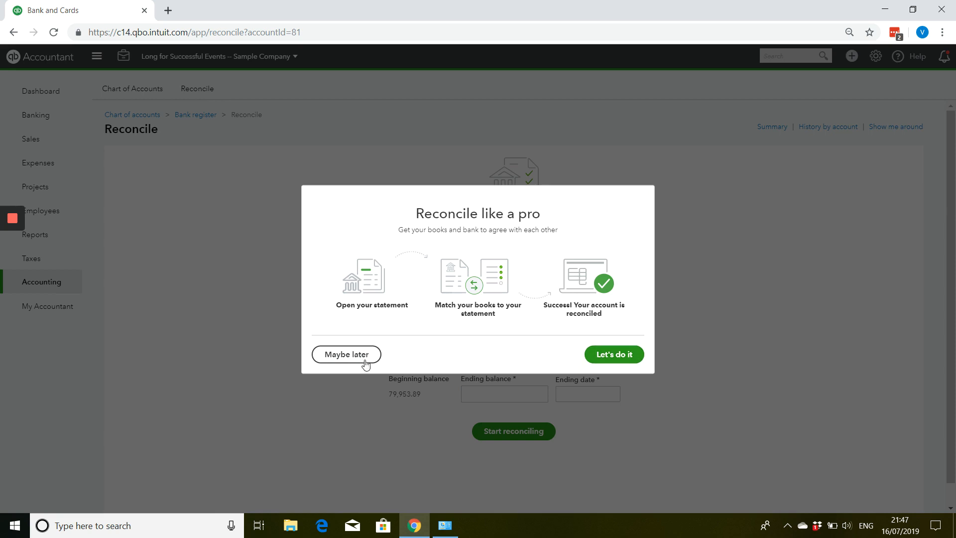
left_click(323, 354)
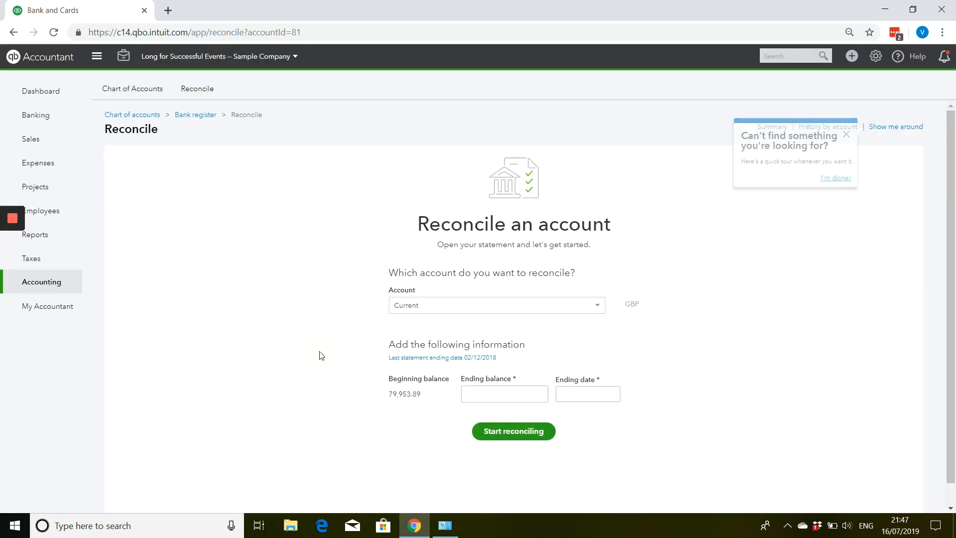
left_click(846, 135)
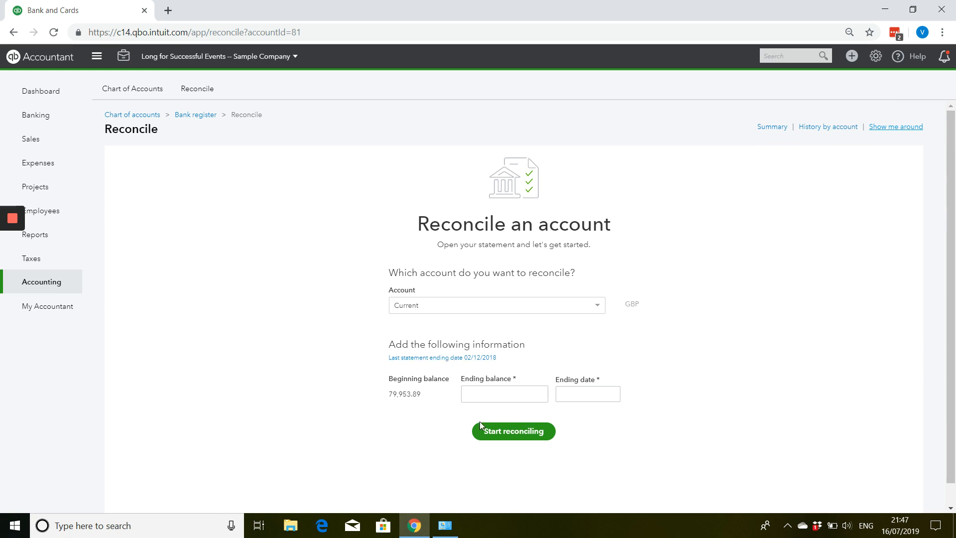
Start reconciling the Current account with an ending balance of 25,250.00 and an ending date of 31/12/2018.
left_click(495, 394)
type("25,")
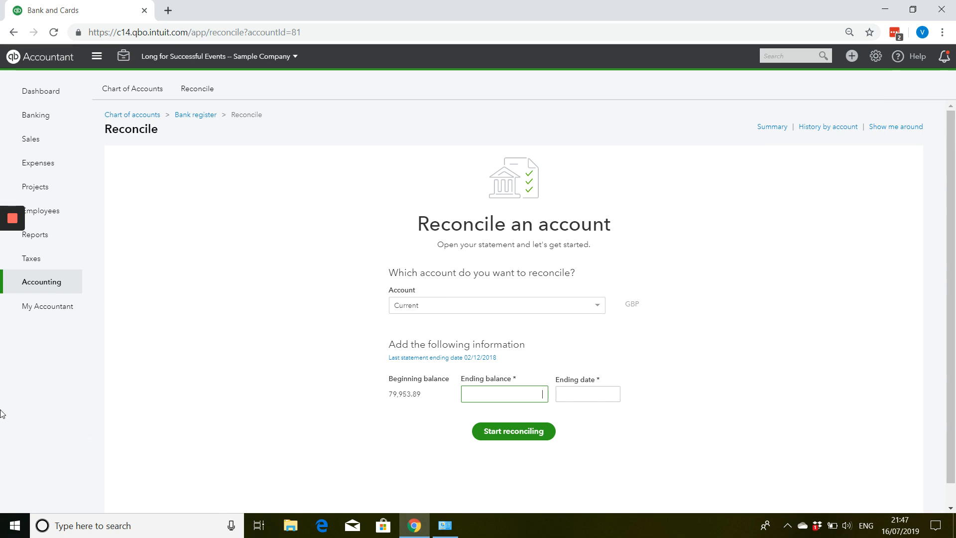
type("250")
key("Tab")
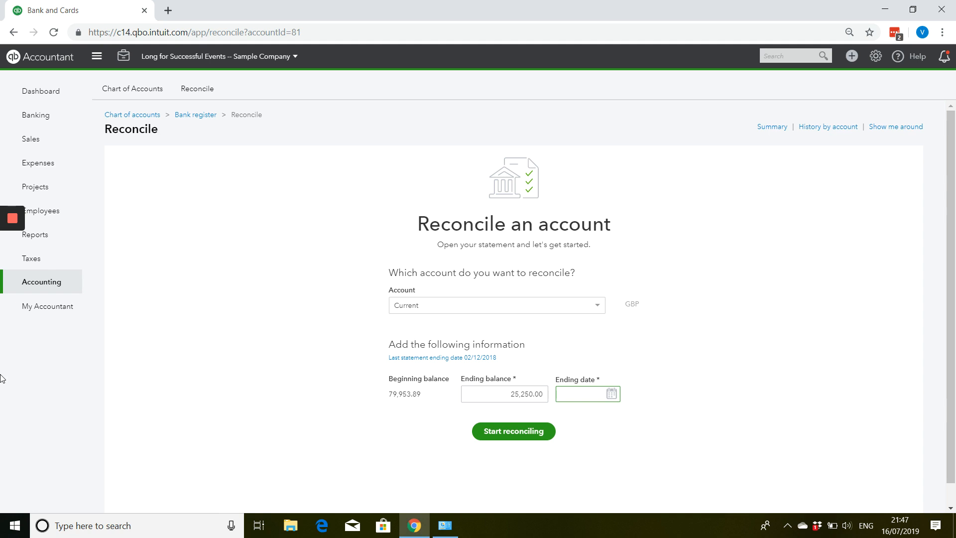
type("31/12/")
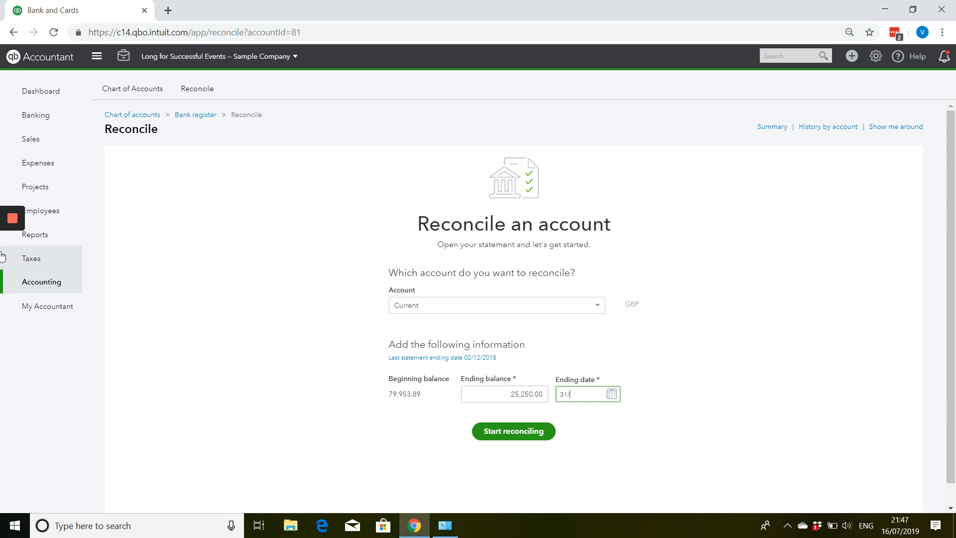
mouse_move(3, 161)
type("2018")
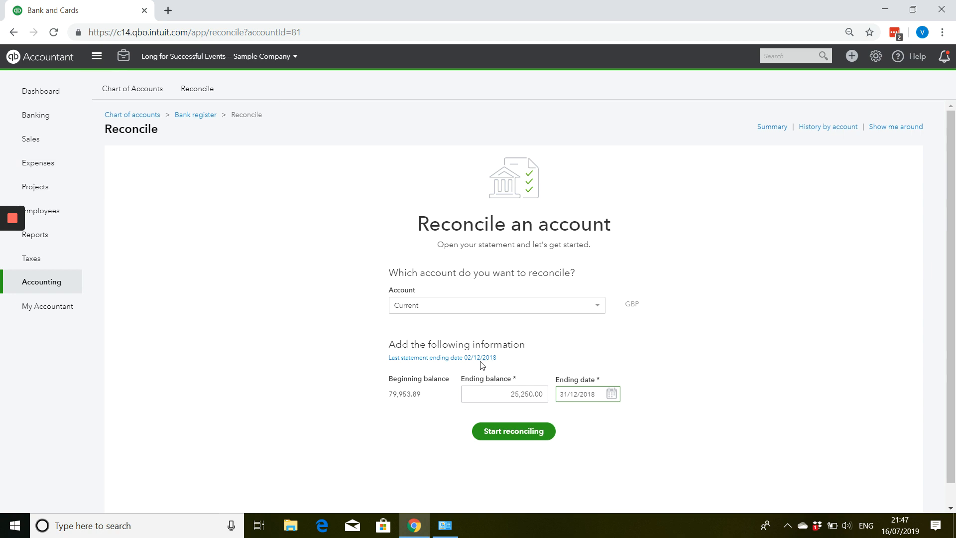
left_click(514, 429)
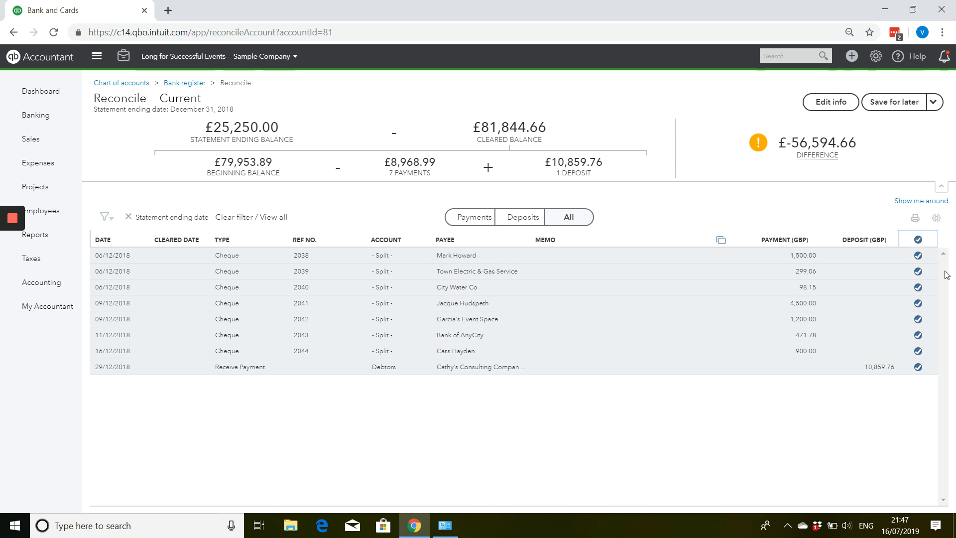
Unmark all transactions in the reconciliation, and mark only cheques 2038, 2039 and 2040 as cleared.
left_click(919, 240)
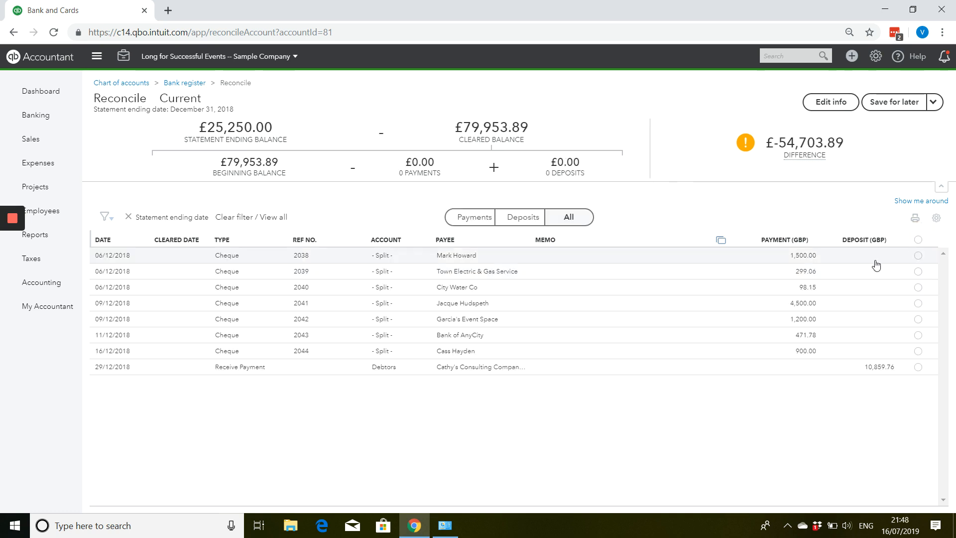
left_click(916, 256)
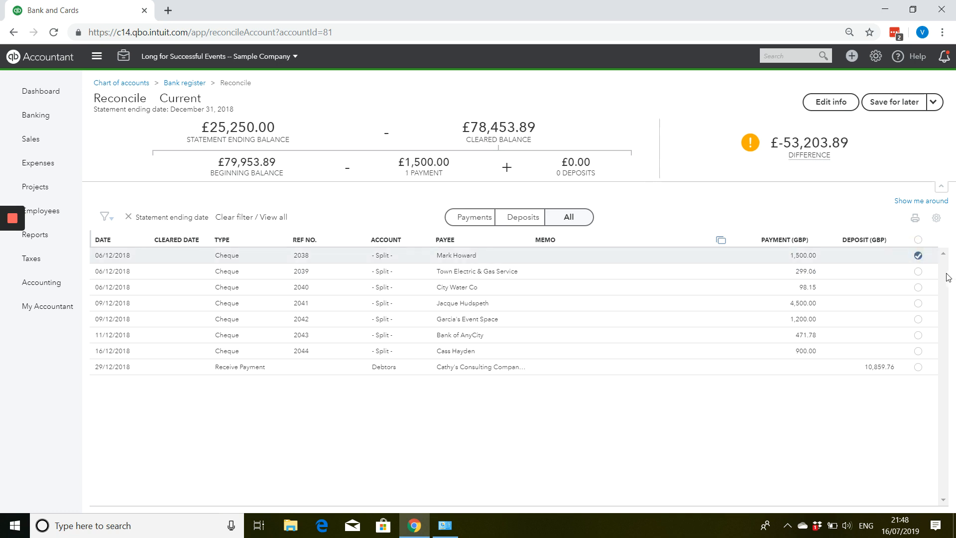
left_click(918, 271)
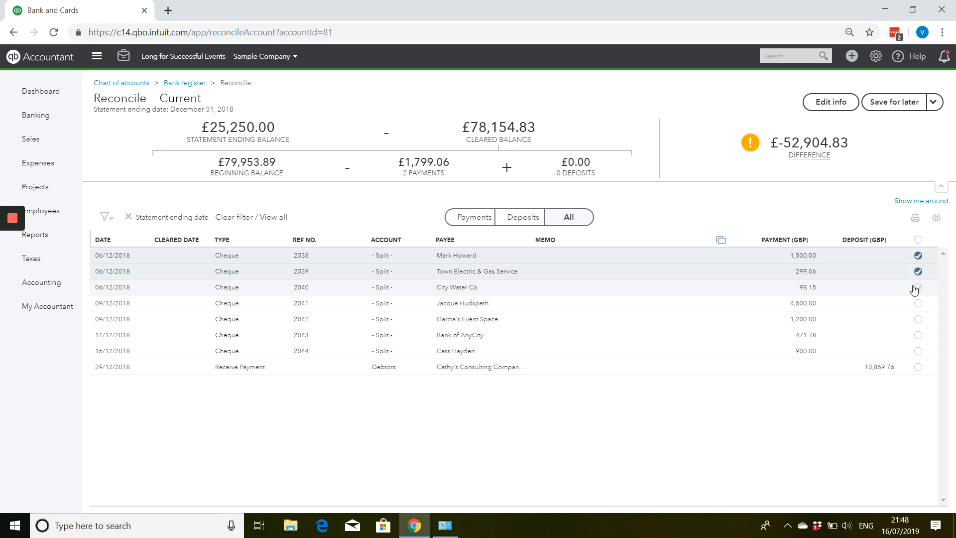
left_click(917, 288)
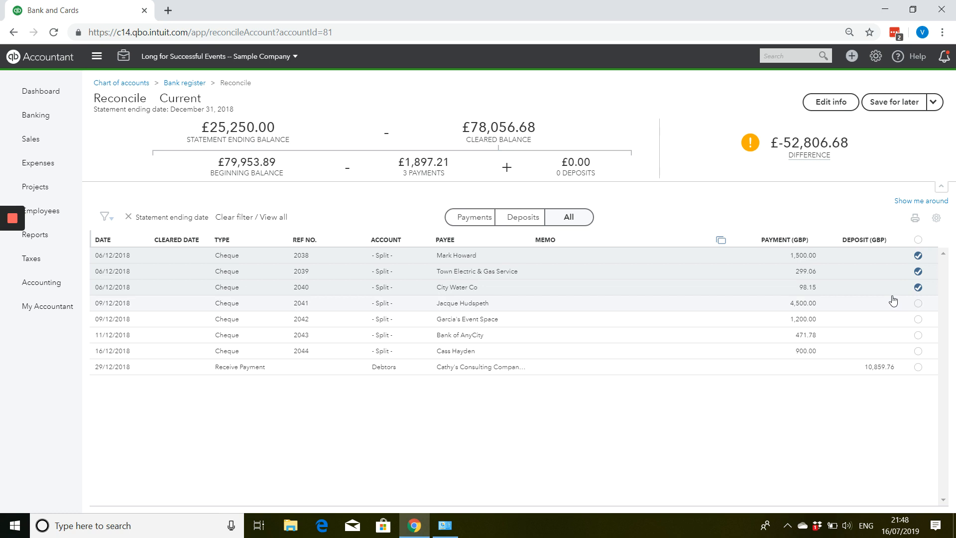
mouse_move(775, 143)
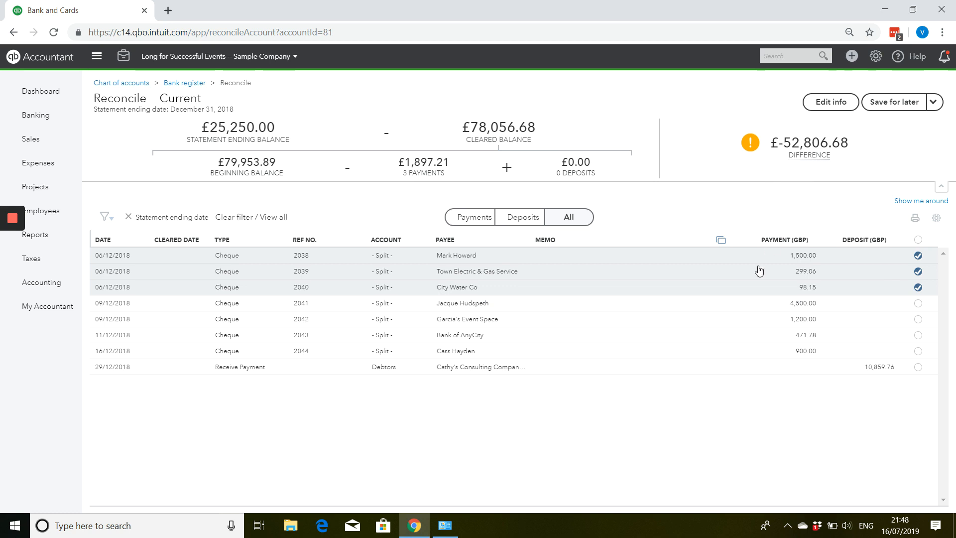
Mark cheques 2041, 2042, 2043 and 2044 and the 10,859.76 received payment as cleared.
mouse_move(41, 283)
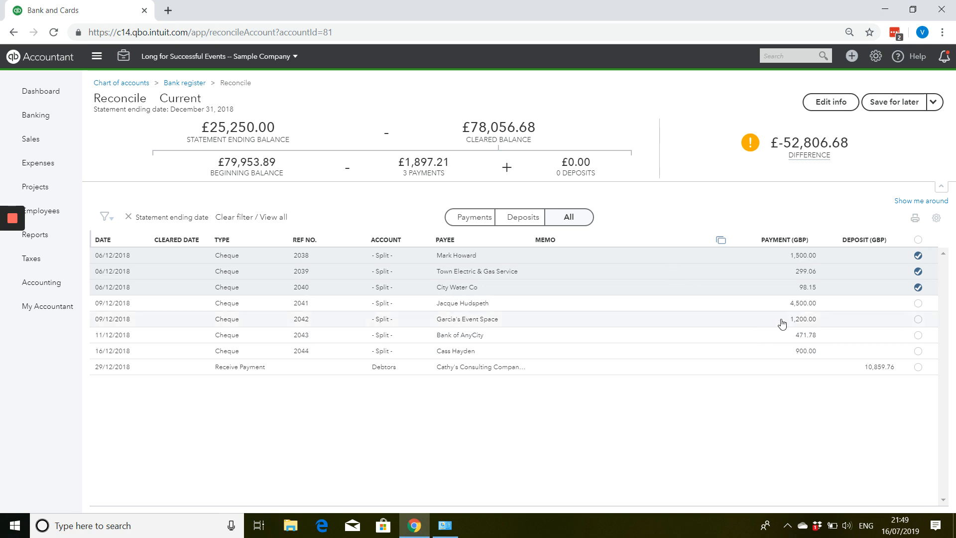
left_click(912, 308)
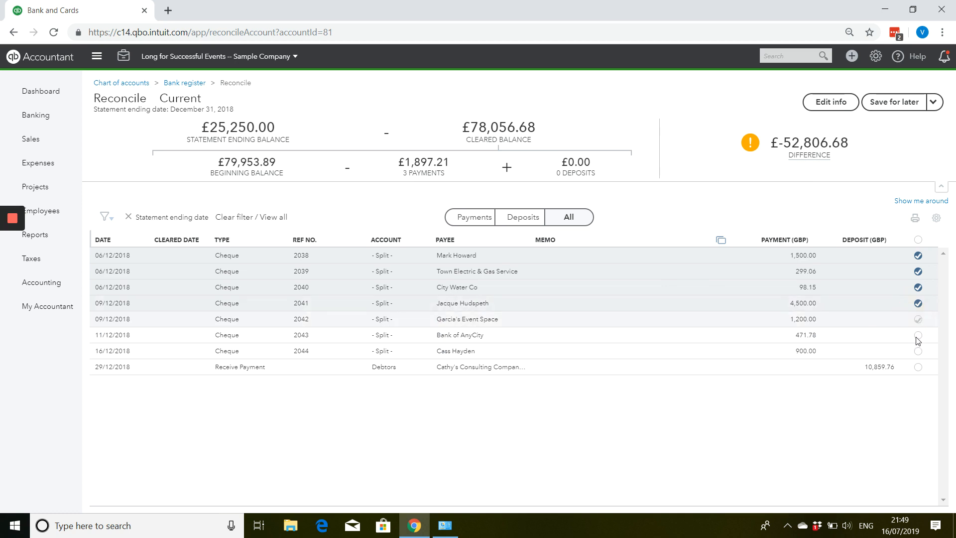
left_click(917, 335)
left_click(918, 319)
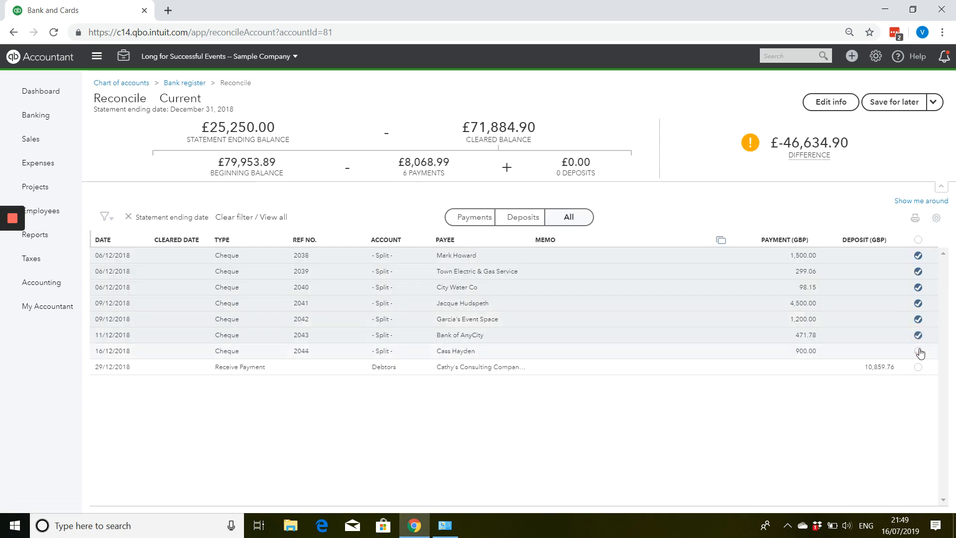
left_click(918, 351)
left_click(917, 366)
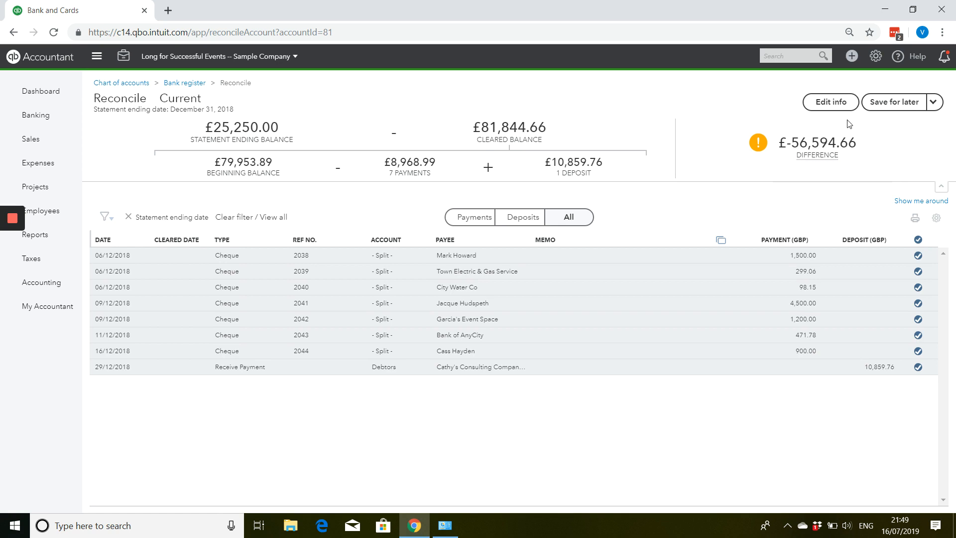
Set the statement's ending balance to 81,844.66 in the reconciliation info and save it.
left_click(831, 110)
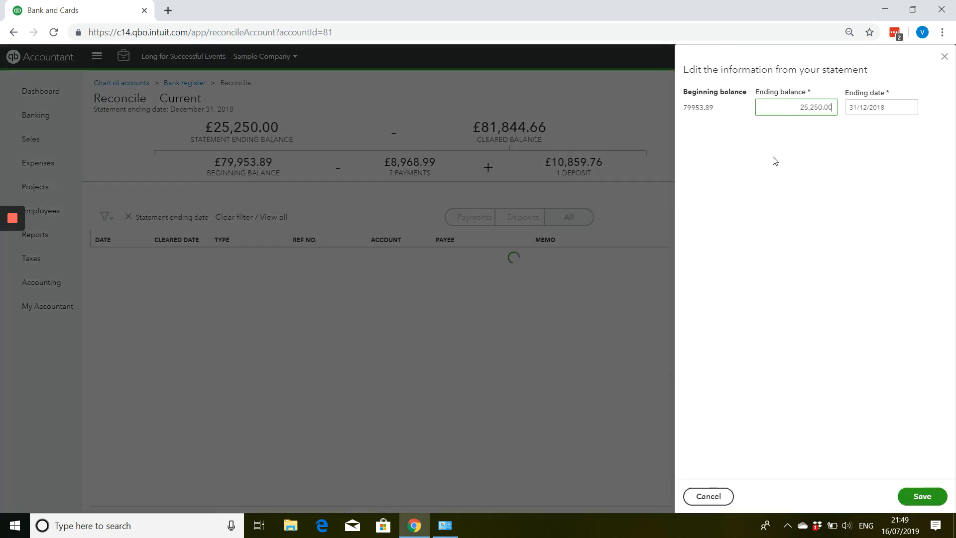
type("81844")
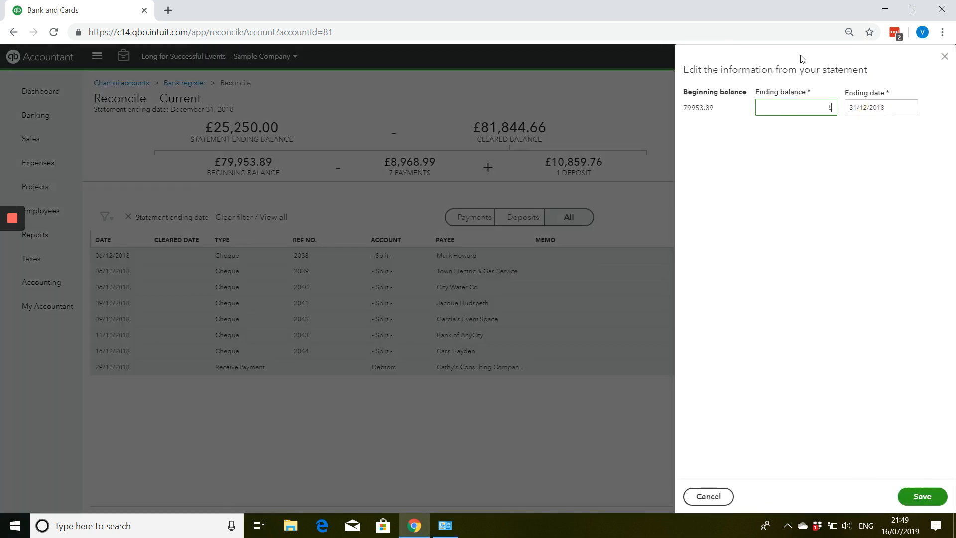
type(".66")
left_click(925, 495)
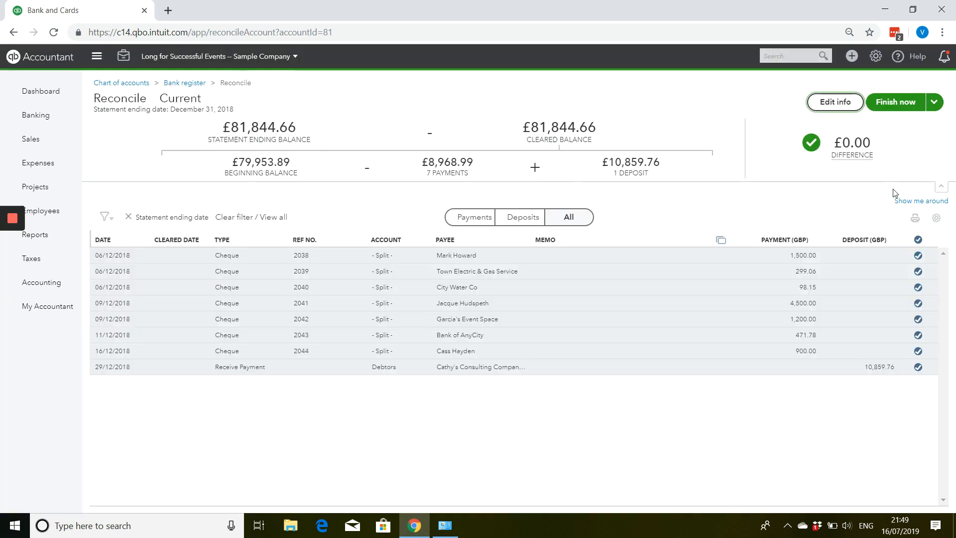
Finish the Current account's reconciliation without viewing the report, and open the reconciliation history by account.
mouse_move(858, 158)
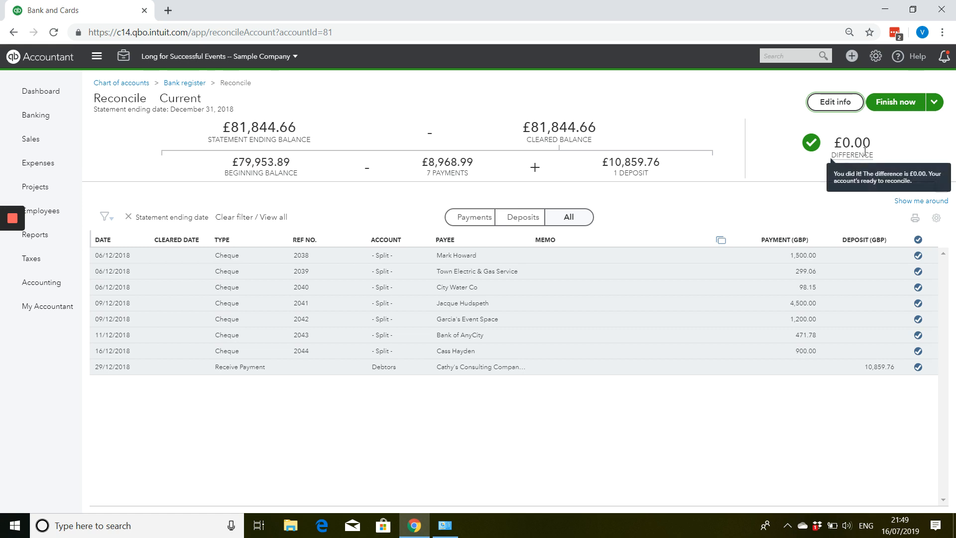
left_click_drag(515, 125, 561, 131)
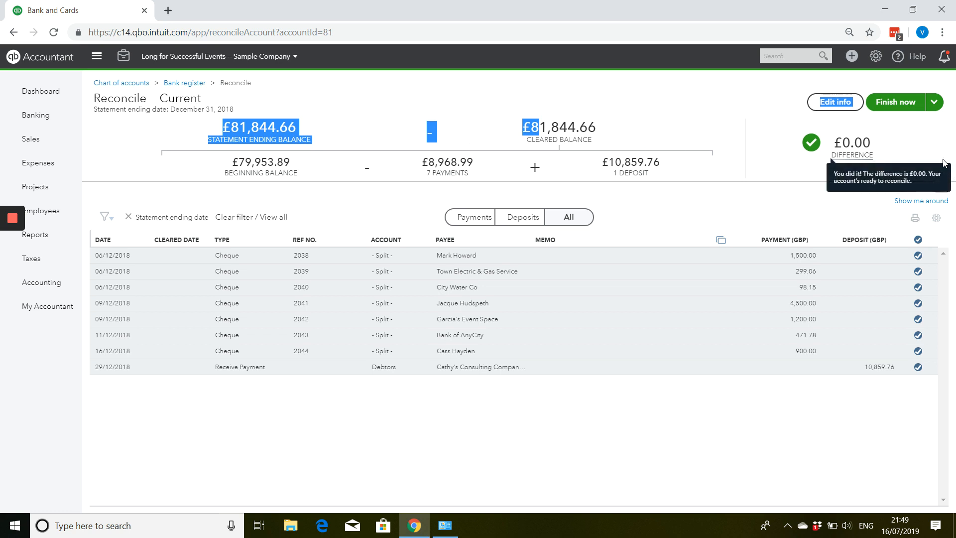
left_click_drag(862, 139, 854, 147)
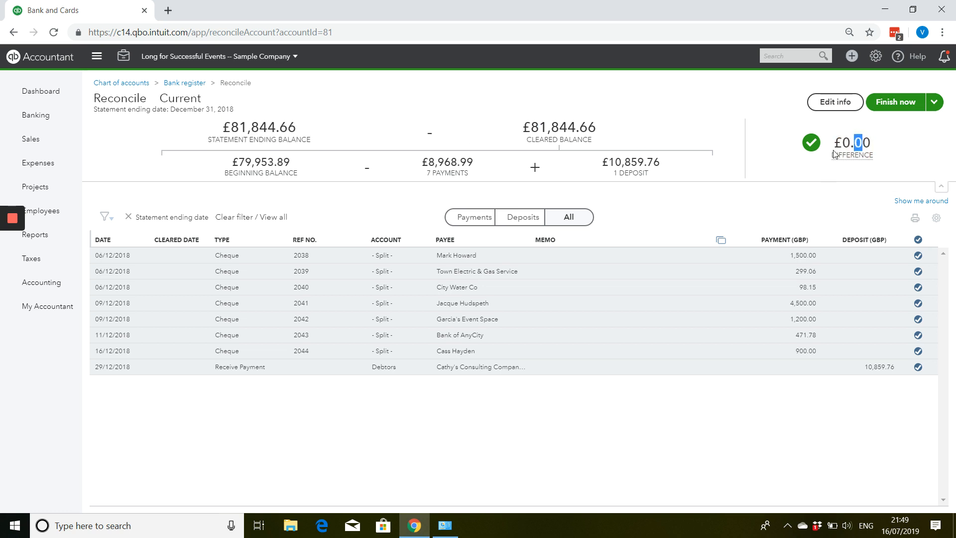
left_click(903, 149)
left_click(895, 103)
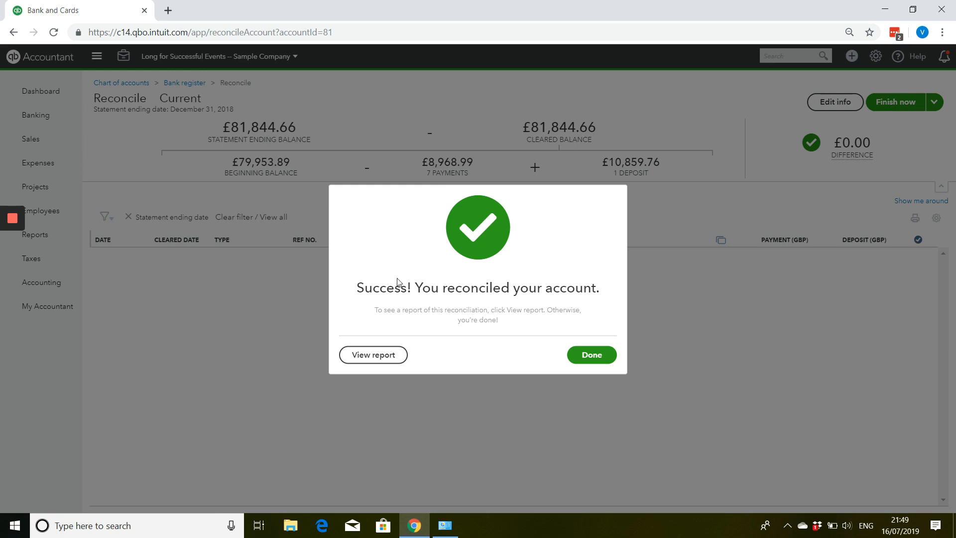
left_click(603, 358)
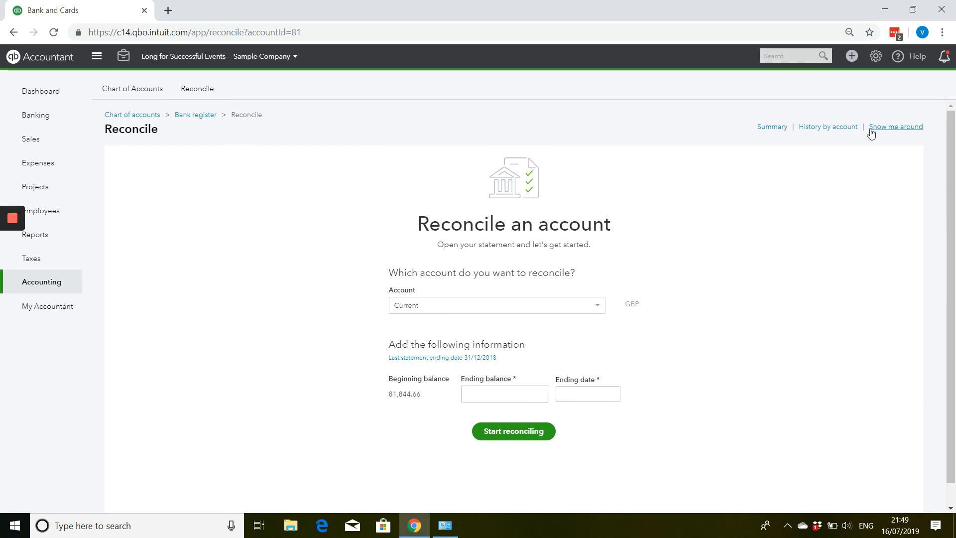
left_click(817, 129)
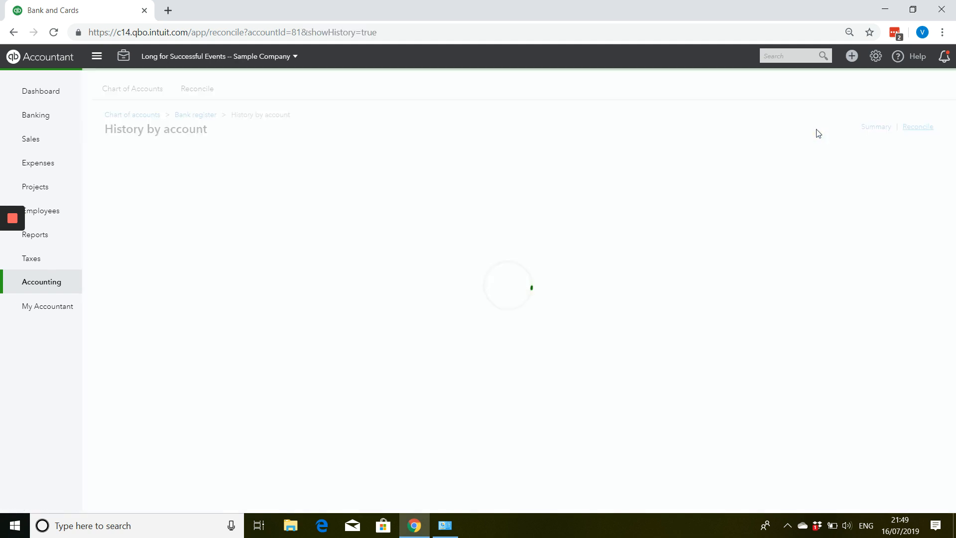